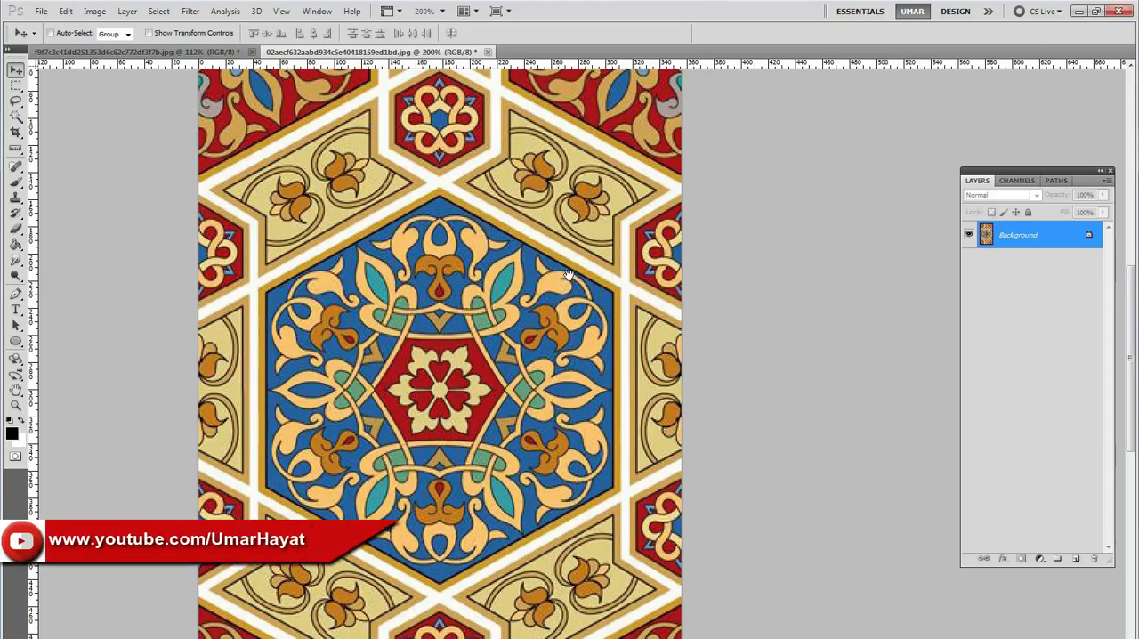
# Draw a narrow rectangular marquee, about 12 by 286 pixels, spanning the full height of the blue hexagon to measure it.
pyautogui.moveTo(504, 233); pyautogui.dragTo(513, 225)
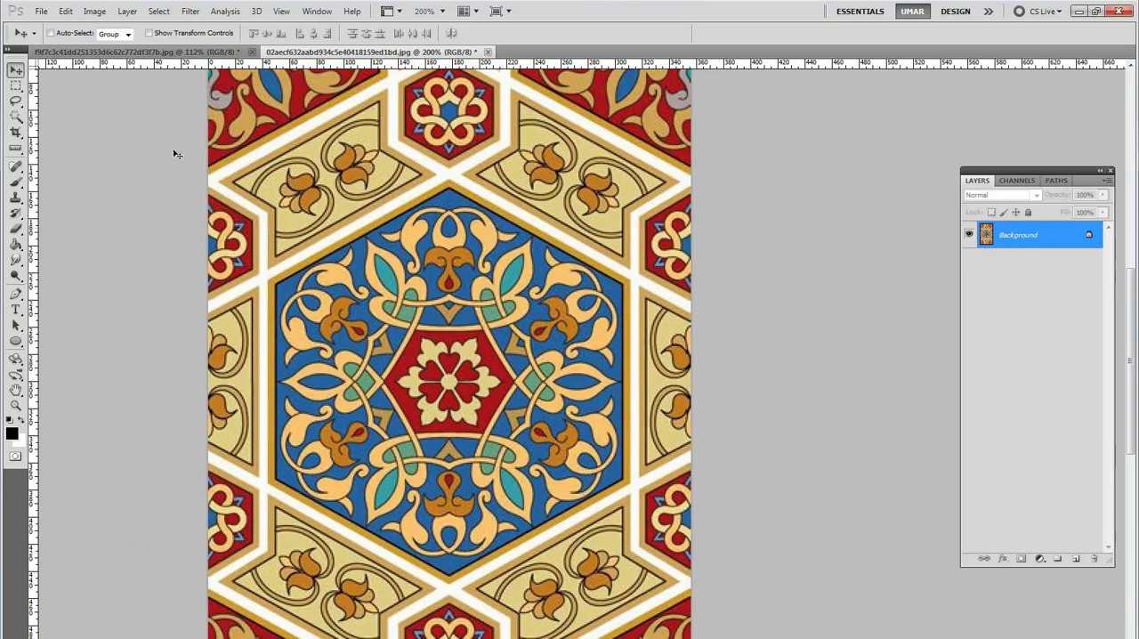
pyautogui.click(17, 89)
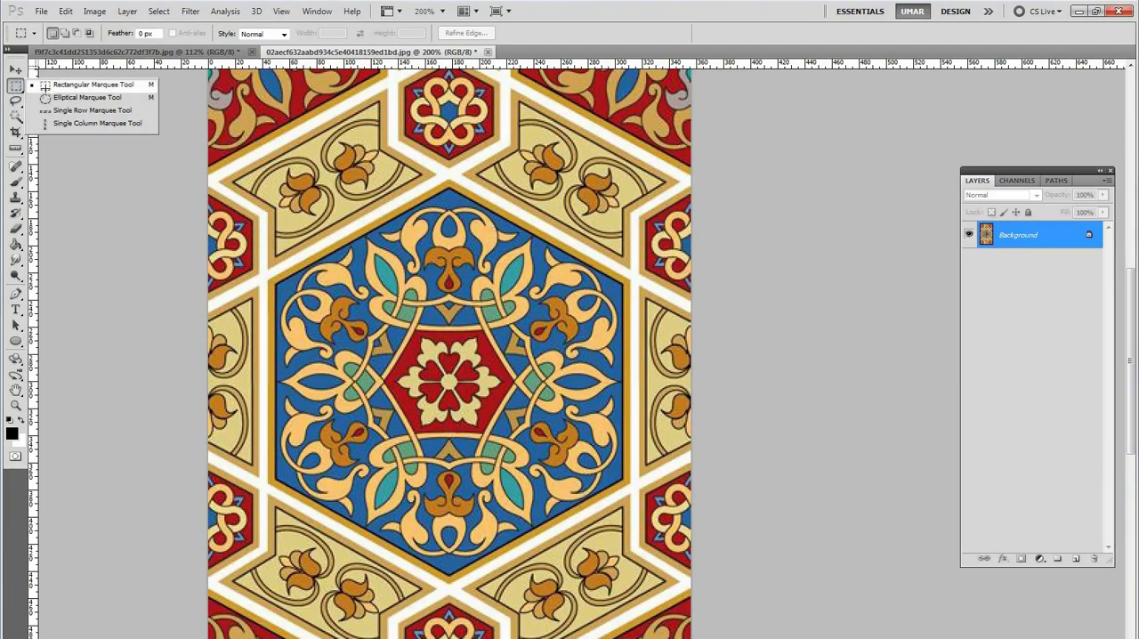
pyautogui.click(53, 85)
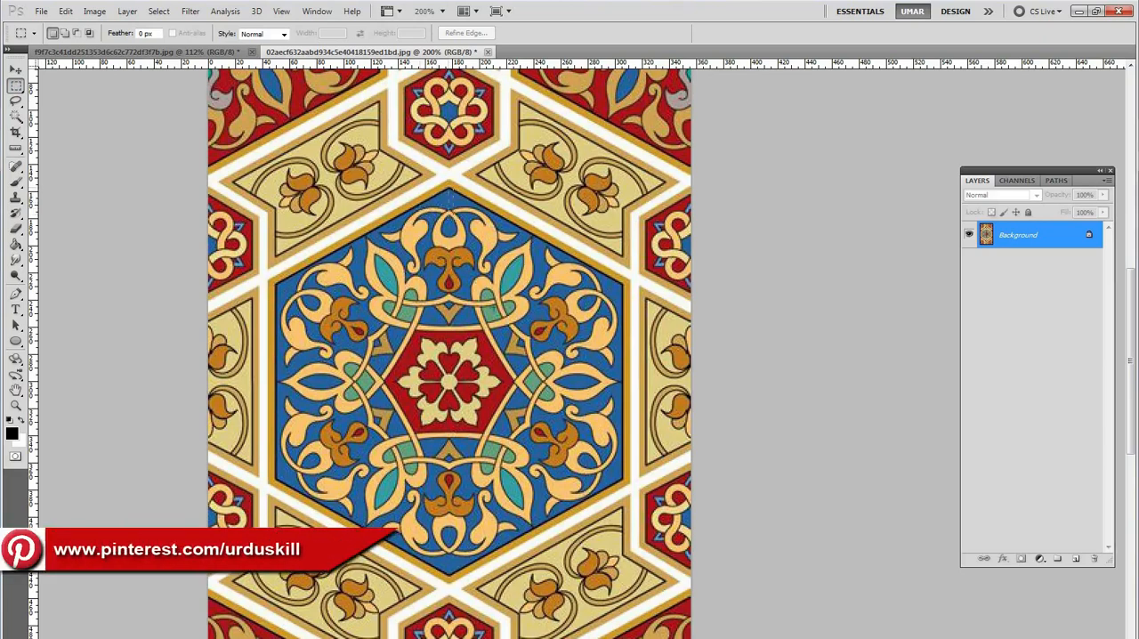
pyautogui.moveTo(501, 338); pyautogui.dragTo(478, 486)
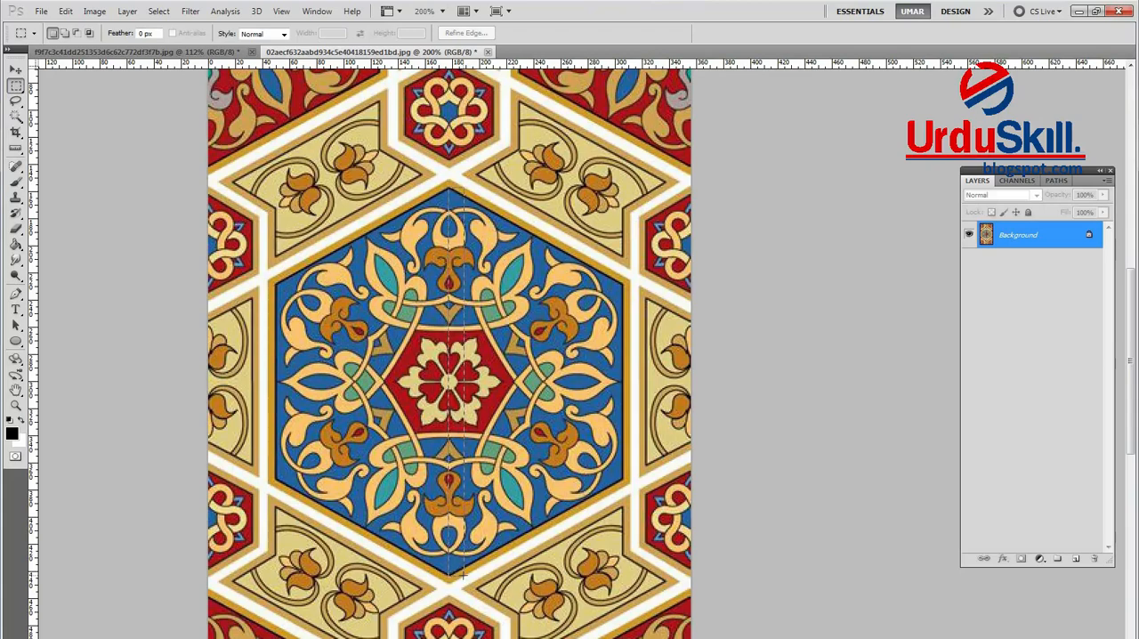
pyautogui.moveTo(462, 576); pyautogui.dragTo(462, 574)
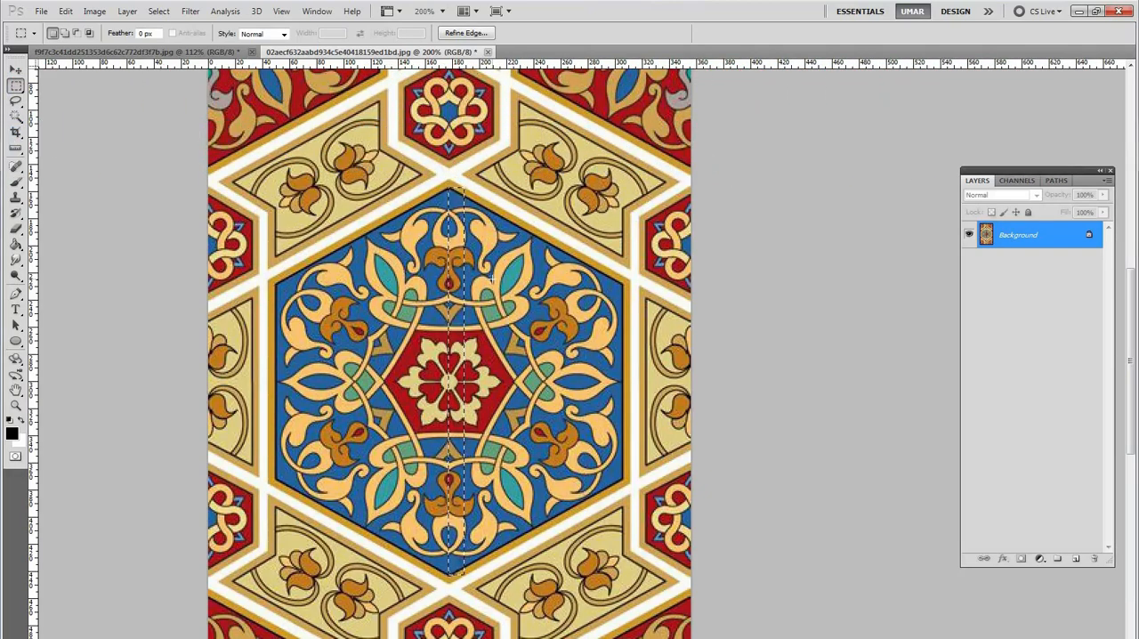
# Show the Info panel and place it beside the narrow selection on the blue hexagon.
pyautogui.press('F8')
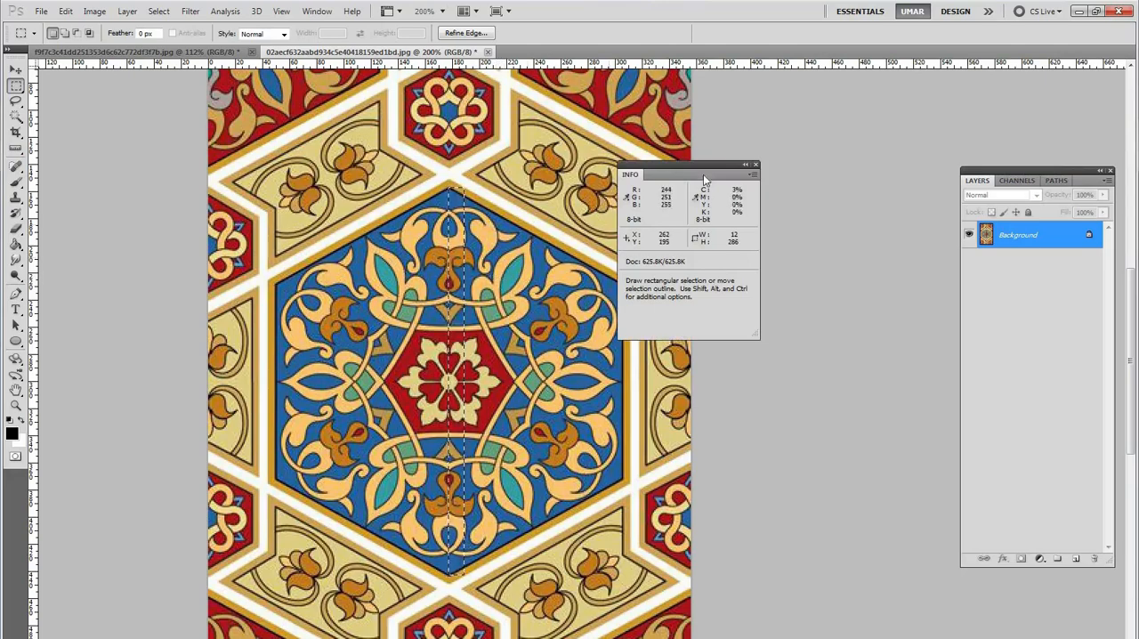
pyautogui.moveTo(712, 164); pyautogui.dragTo(656, 191)
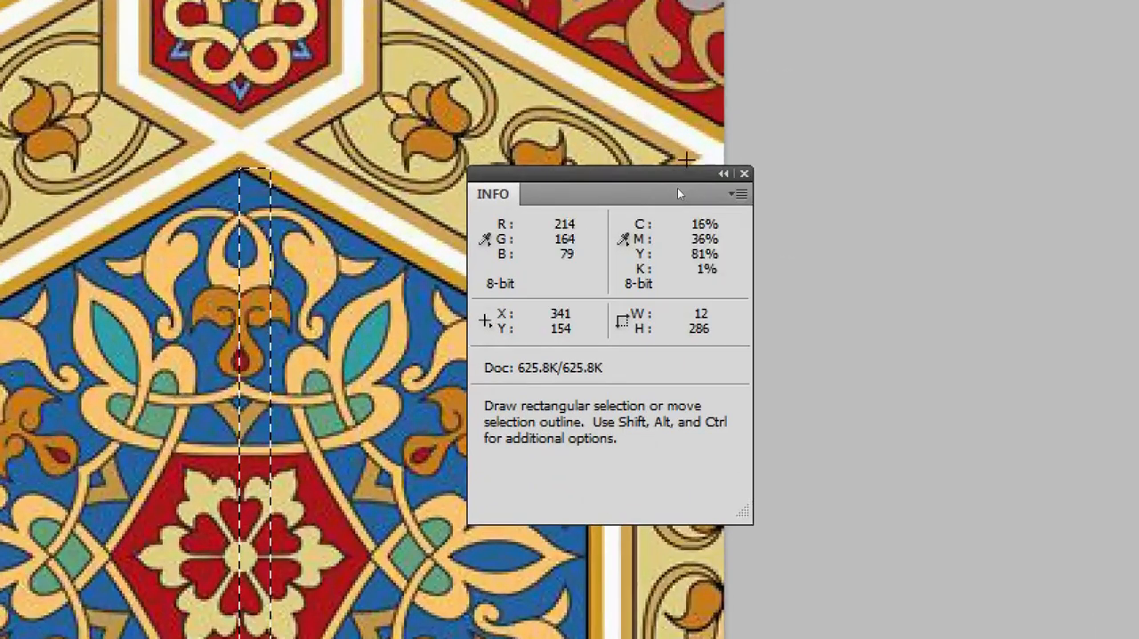
pyautogui.moveTo(678, 190); pyautogui.dragTo(631, 196)
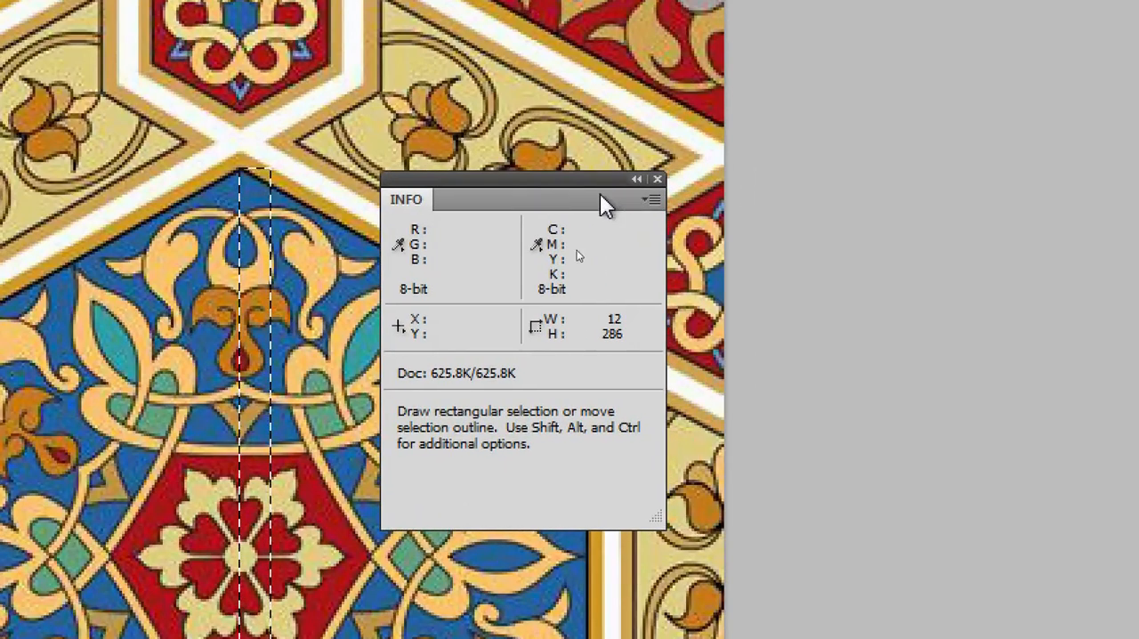
pyautogui.click(400, 330)
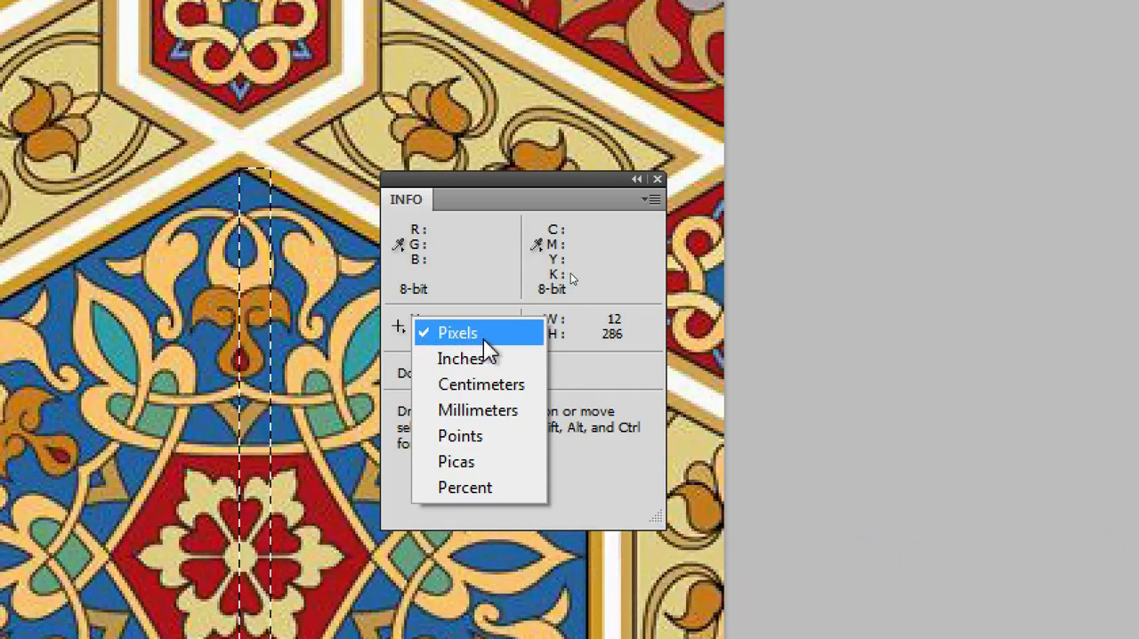
pyautogui.click(620, 377)
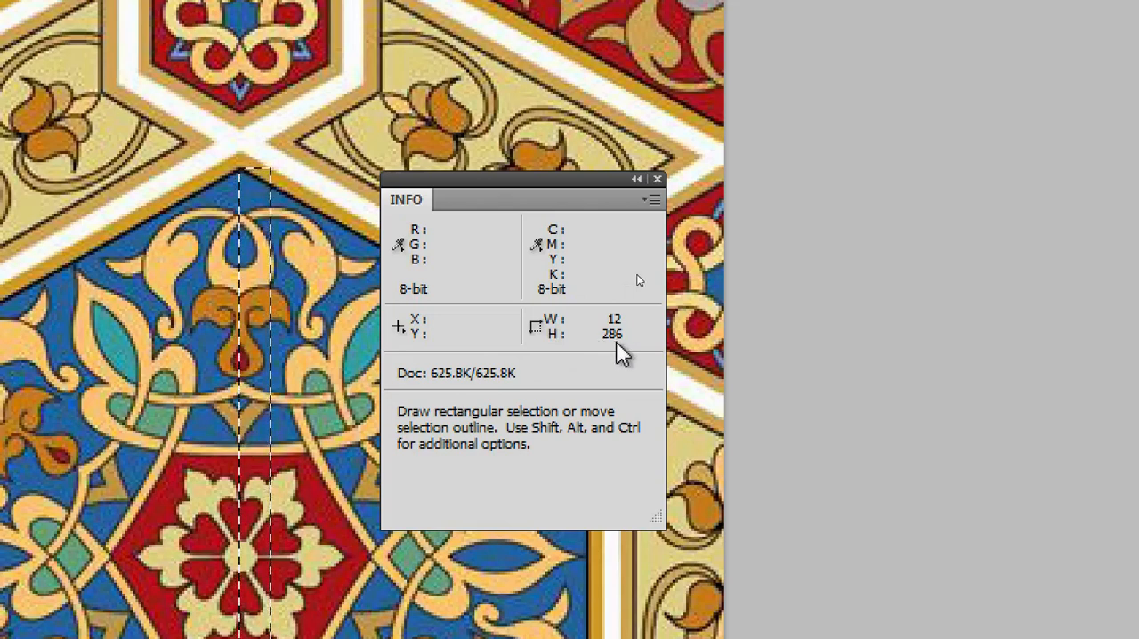
pyautogui.click(398, 329)
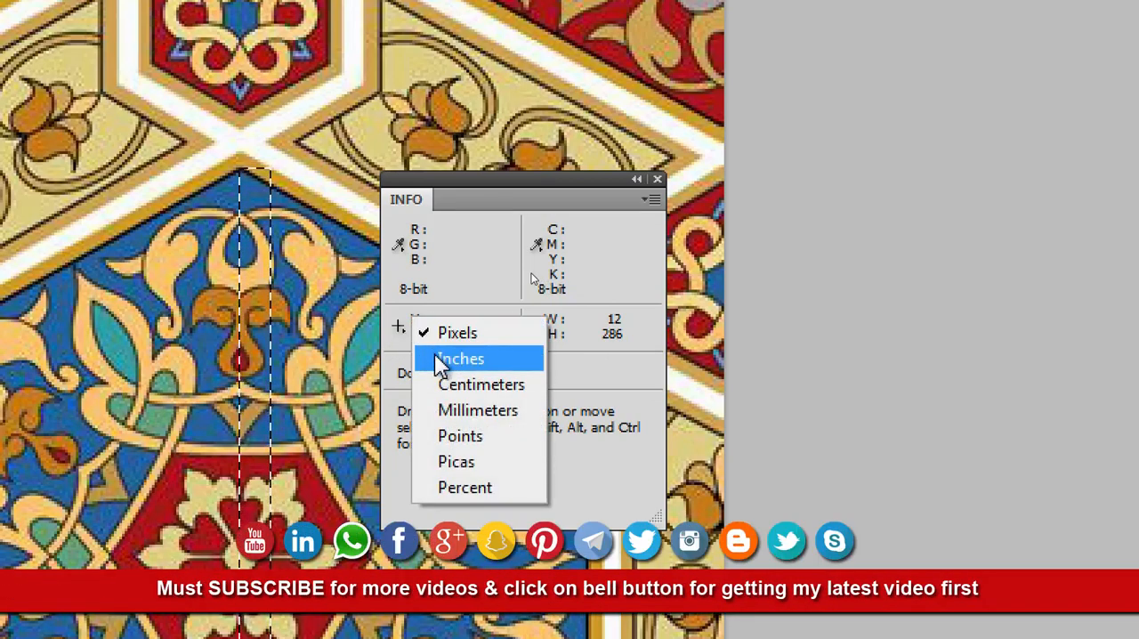
pyautogui.click(400, 333)
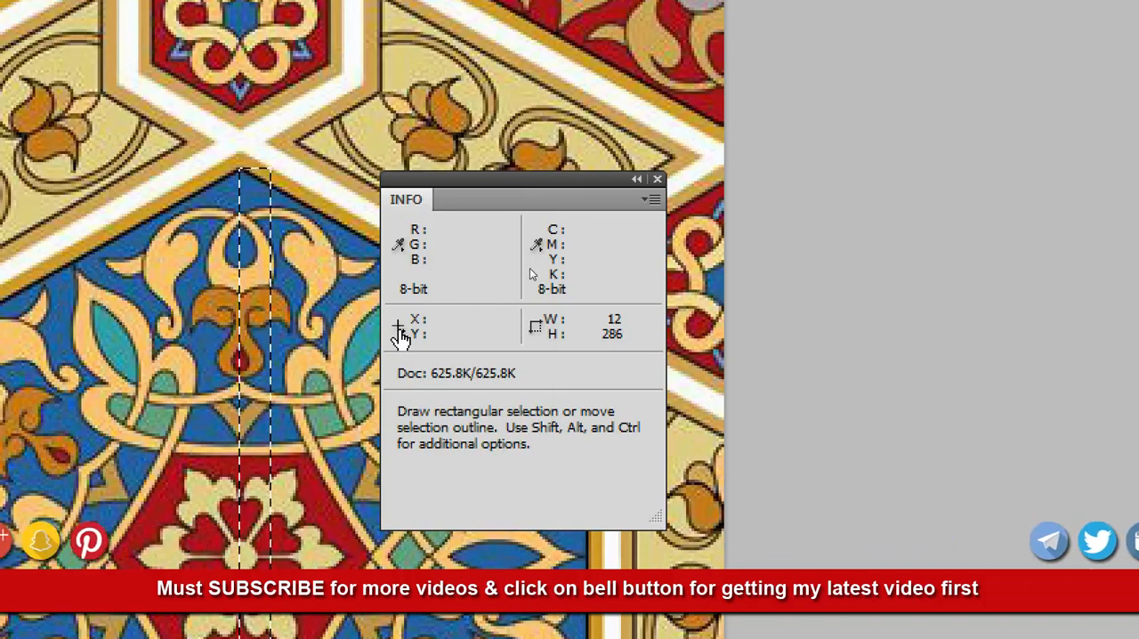
pyautogui.click(400, 334)
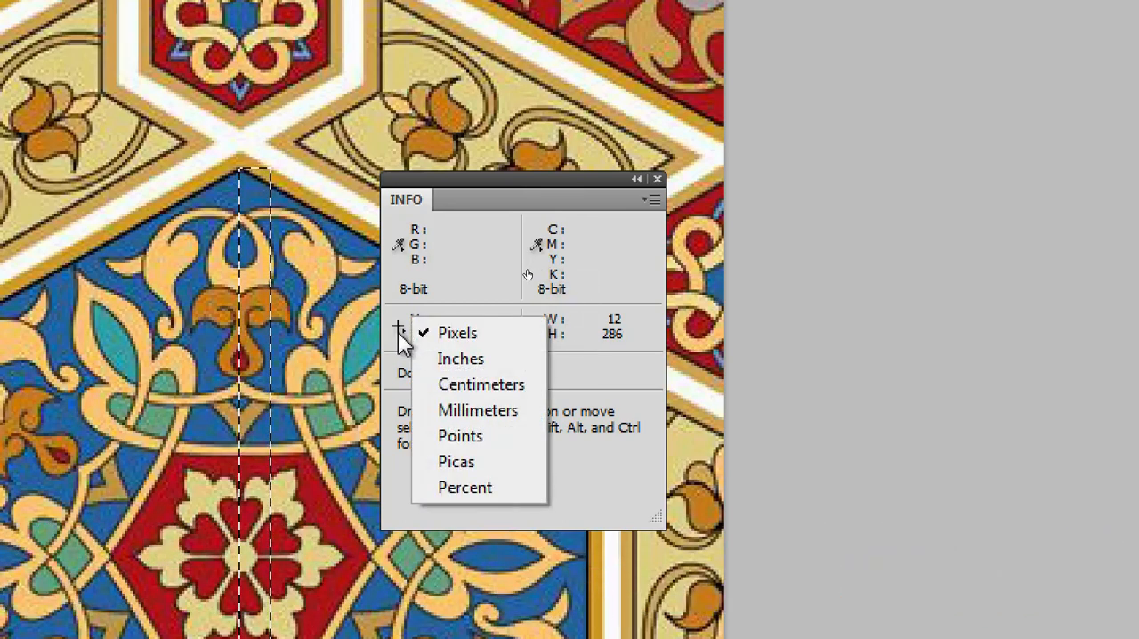
pyautogui.click(400, 335)
pyautogui.click(403, 336)
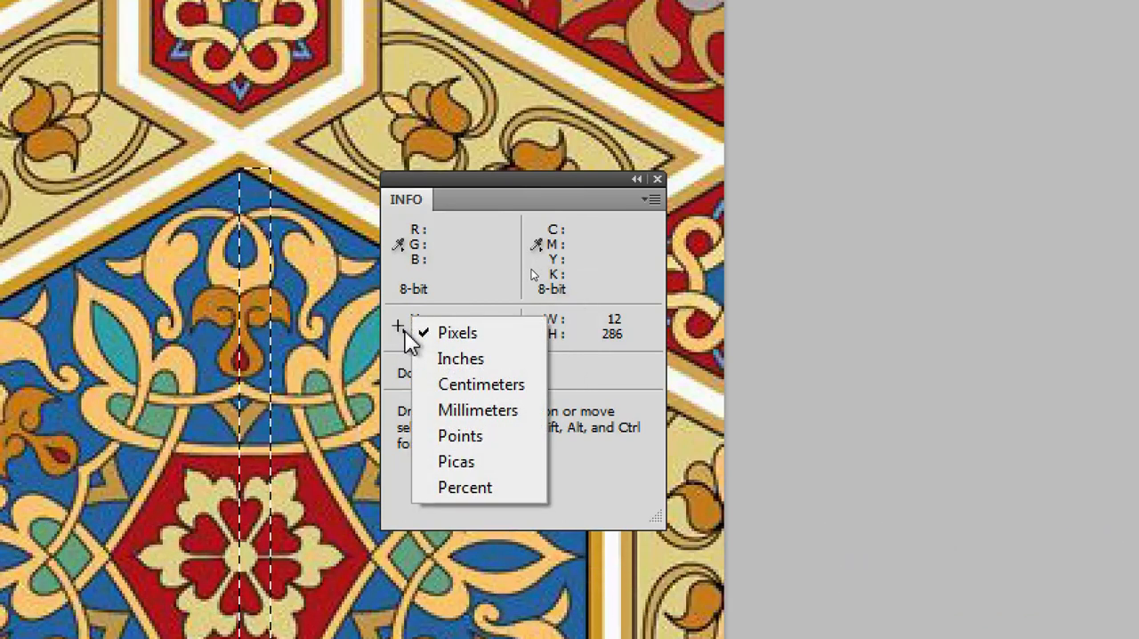
pyautogui.click(402, 335)
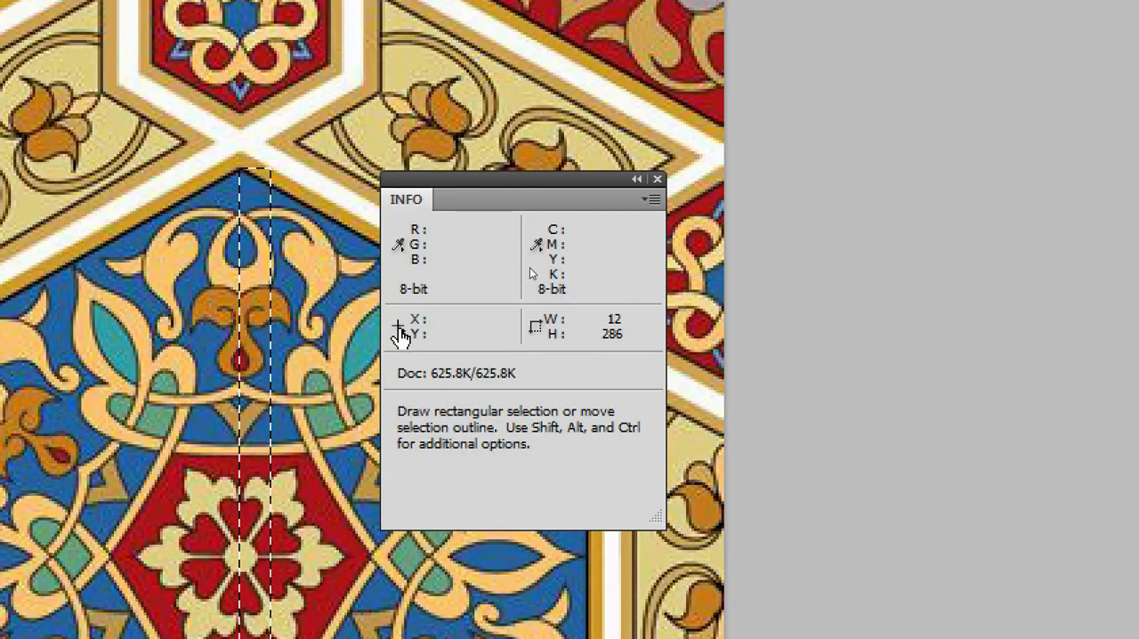
# Set the Info panel's measurement units to inches and move the panel away from the blue hexagon.
pyautogui.click(401, 336)
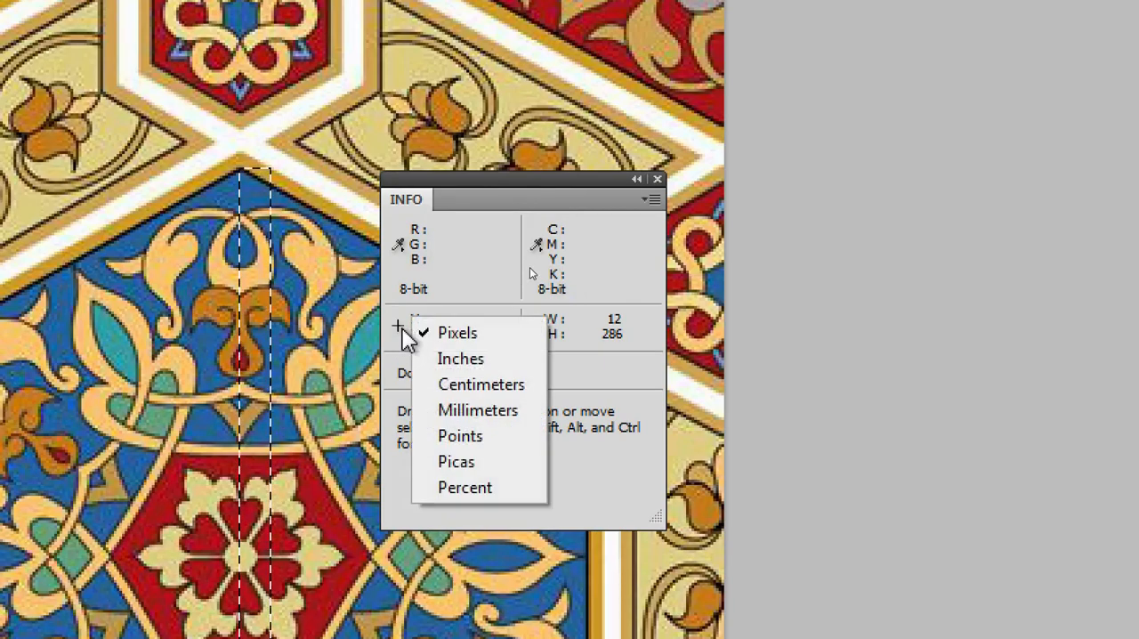
pyautogui.click(478, 364)
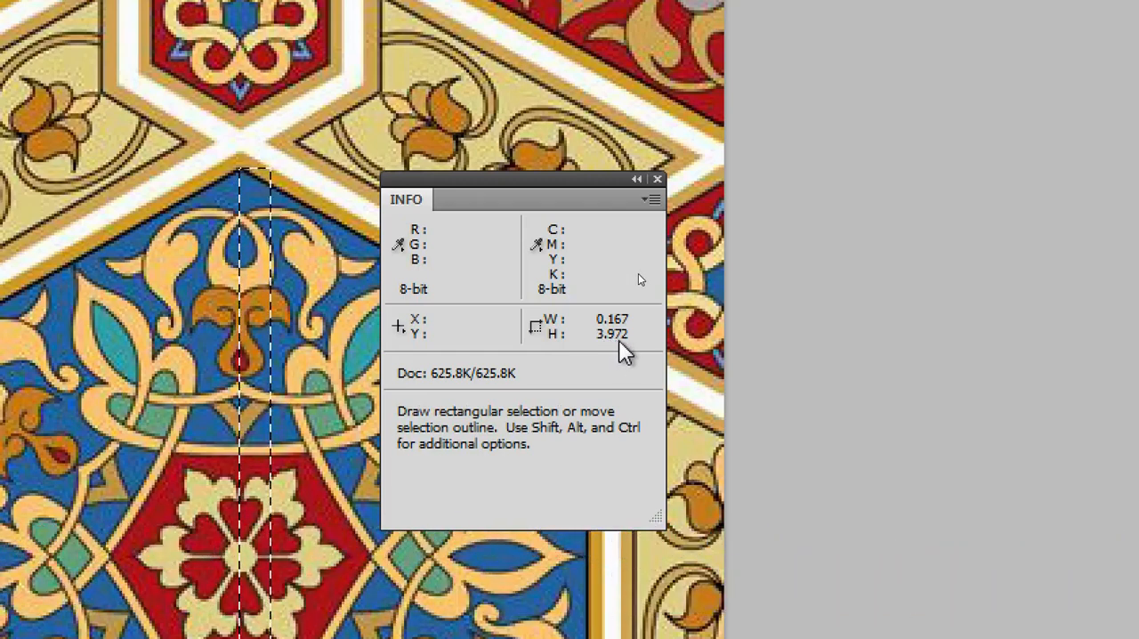
pyautogui.click(400, 329)
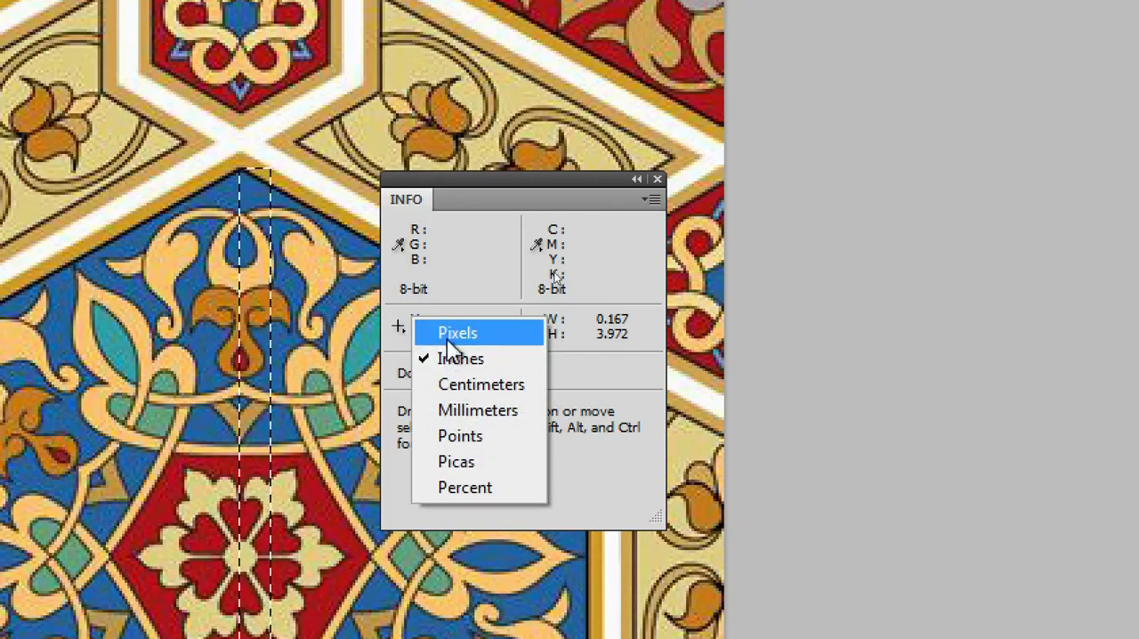
pyautogui.click(500, 298)
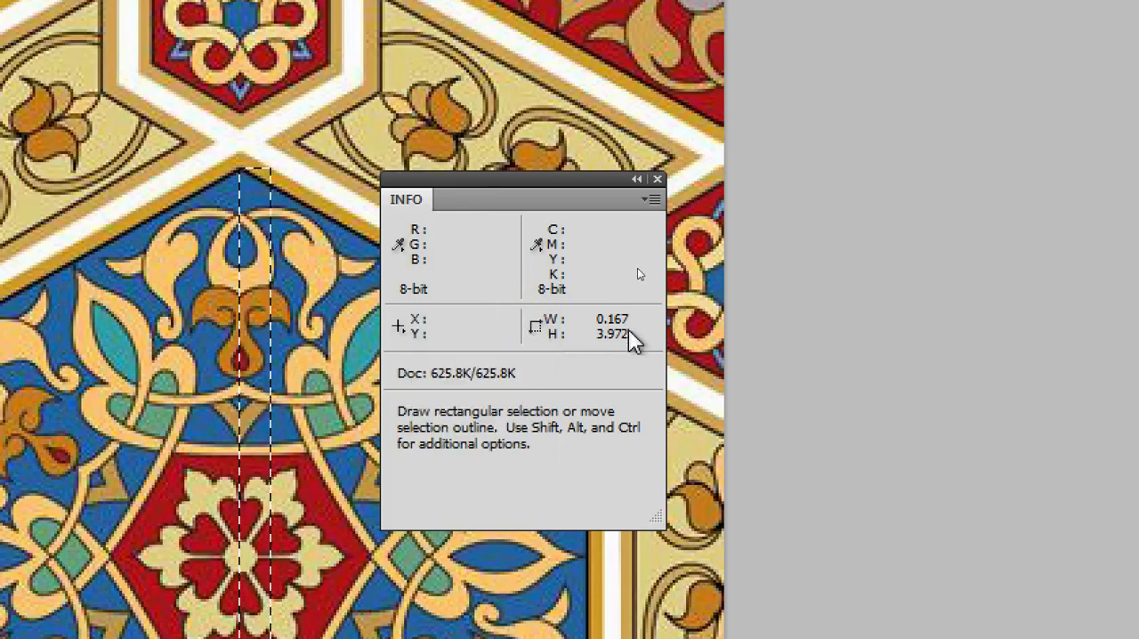
pyautogui.click(400, 330)
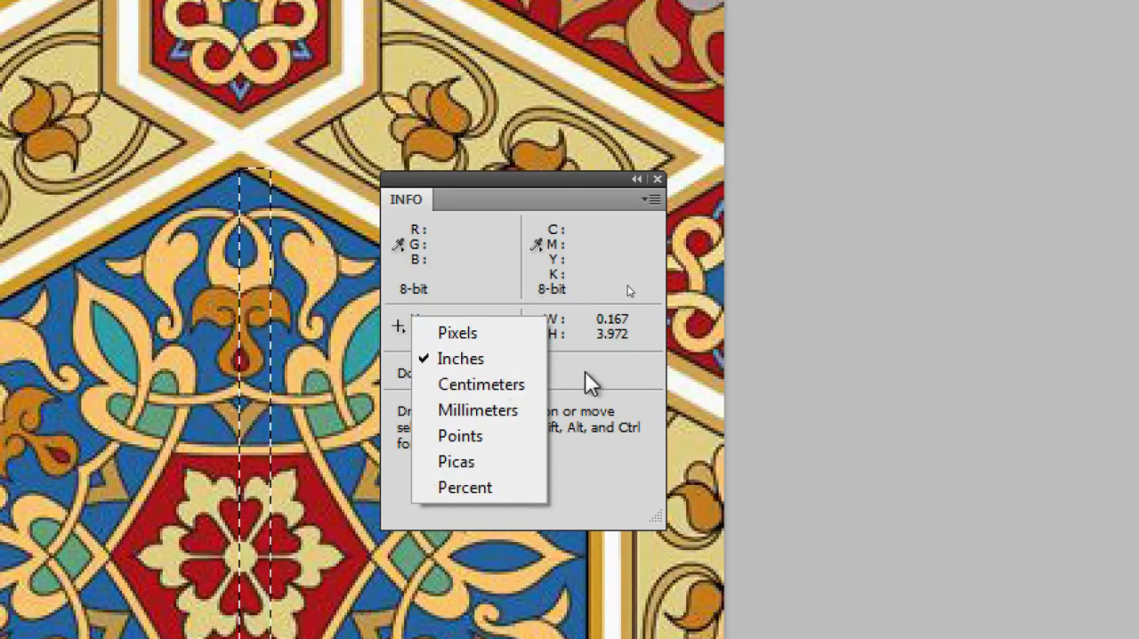
pyautogui.click(612, 329)
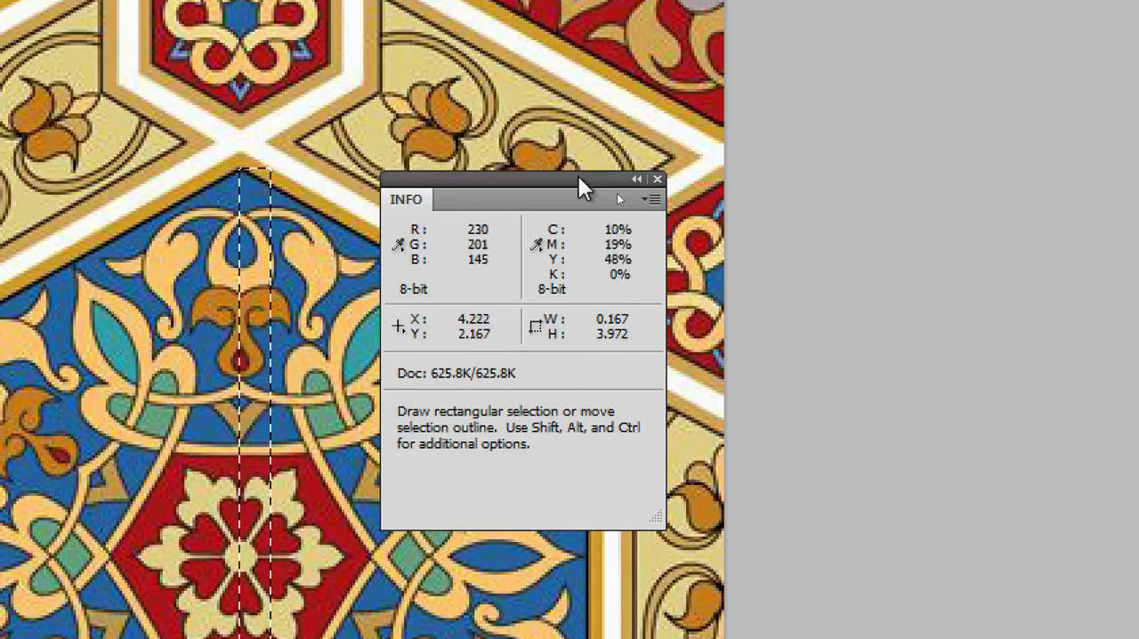
pyautogui.moveTo(578, 179); pyautogui.dragTo(861, 172)
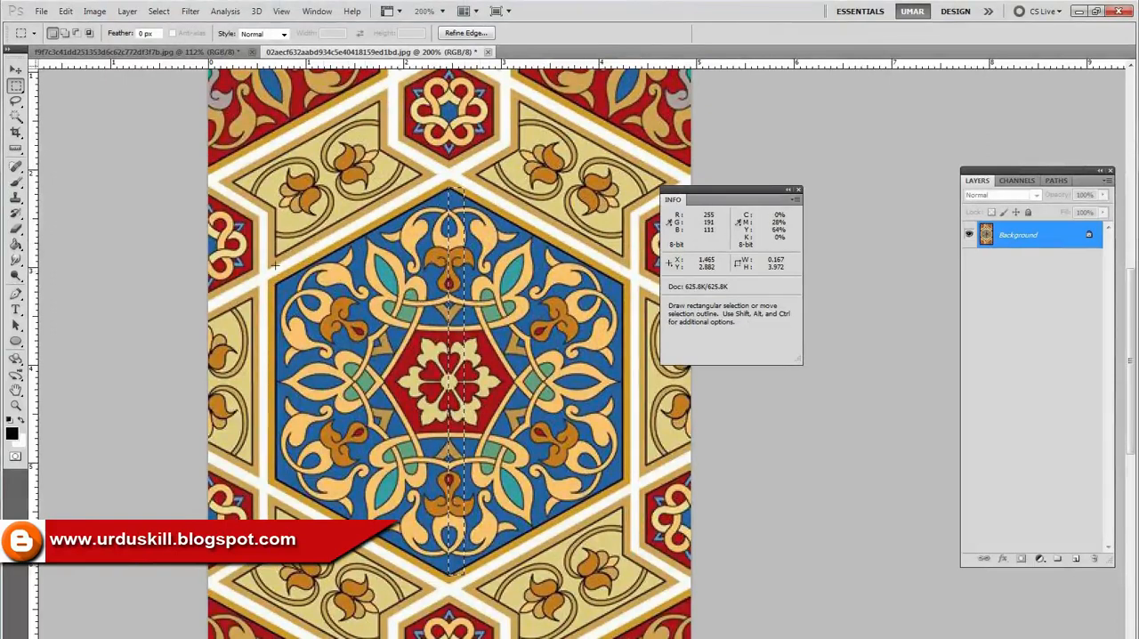
# Marquee-select the whole blue hexagon, about 3.57 by 3.96 inches, and check its width and height in the Info panel.
pyautogui.moveTo(277, 196); pyautogui.dragTo(535, 525)
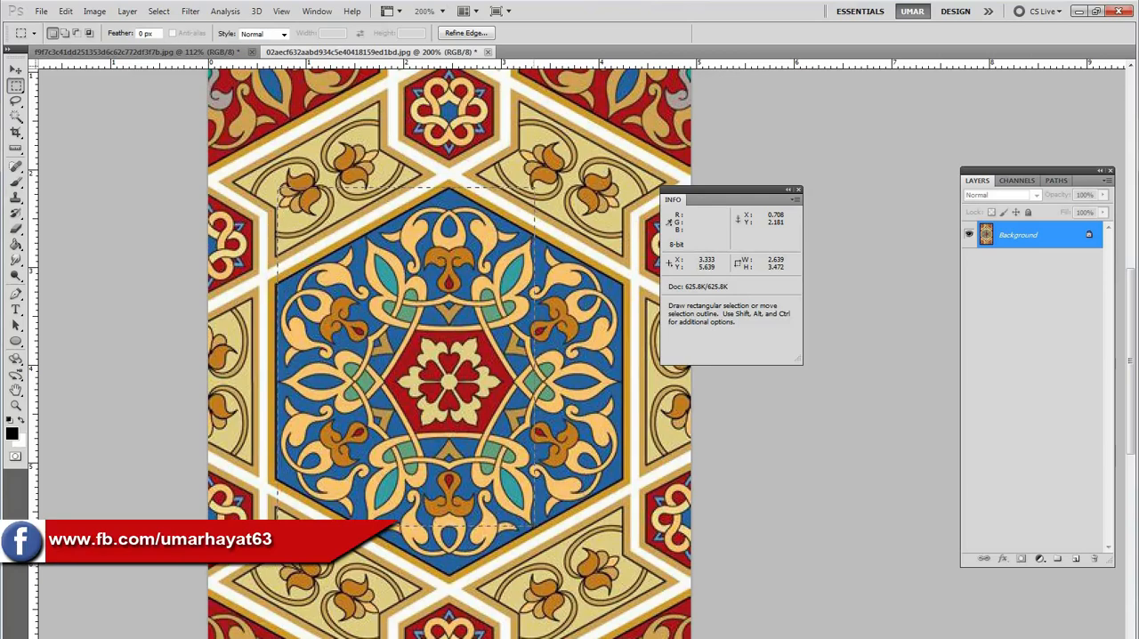
pyautogui.moveTo(535, 526); pyautogui.dragTo(527, 427)
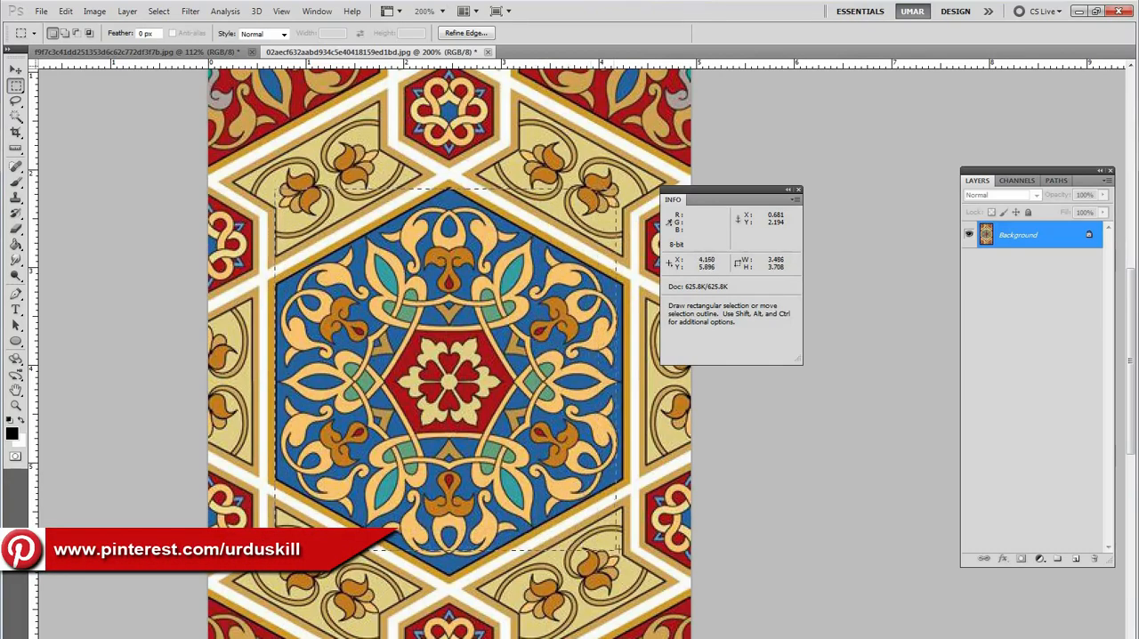
pyautogui.moveTo(621, 549); pyautogui.dragTo(623, 549)
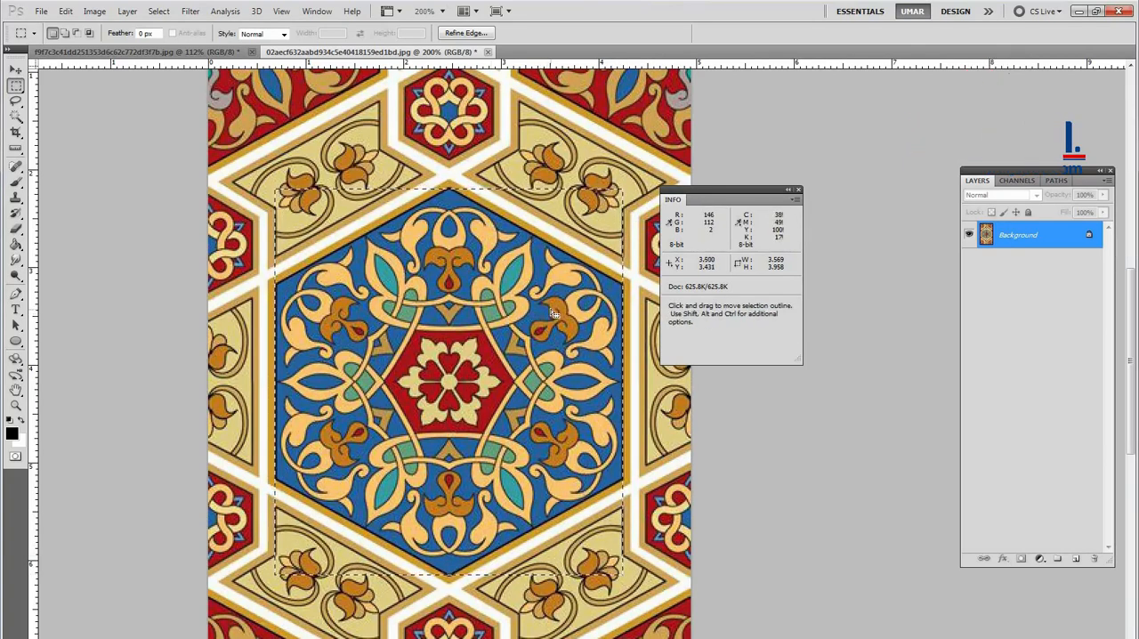
pyautogui.moveTo(718, 199); pyautogui.dragTo(723, 212)
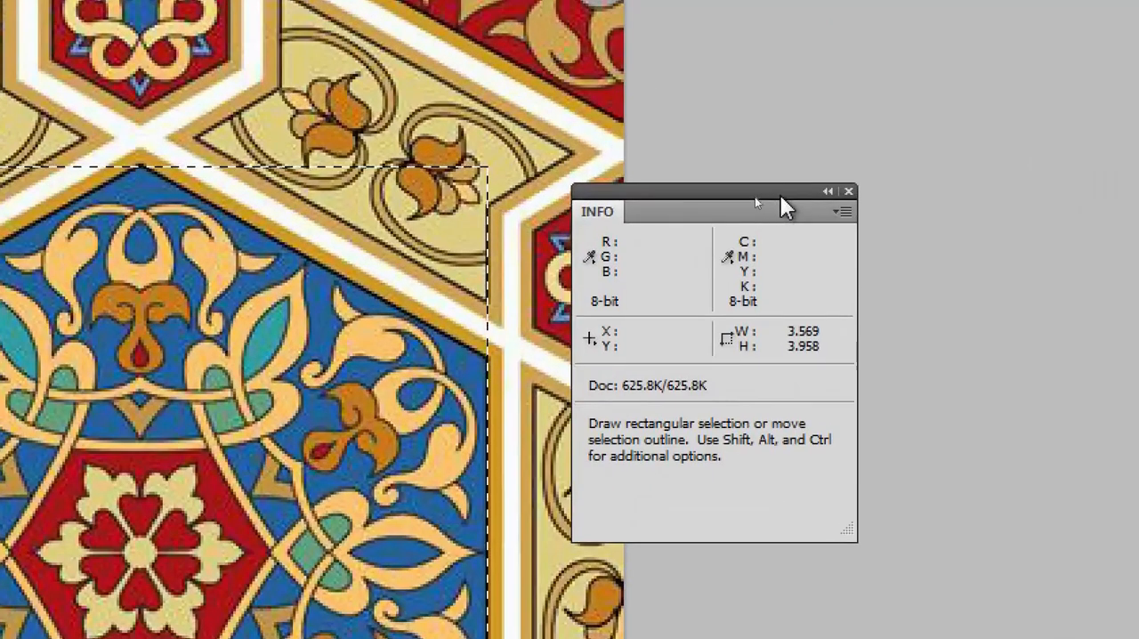
pyautogui.moveTo(751, 195); pyautogui.dragTo(685, 208)
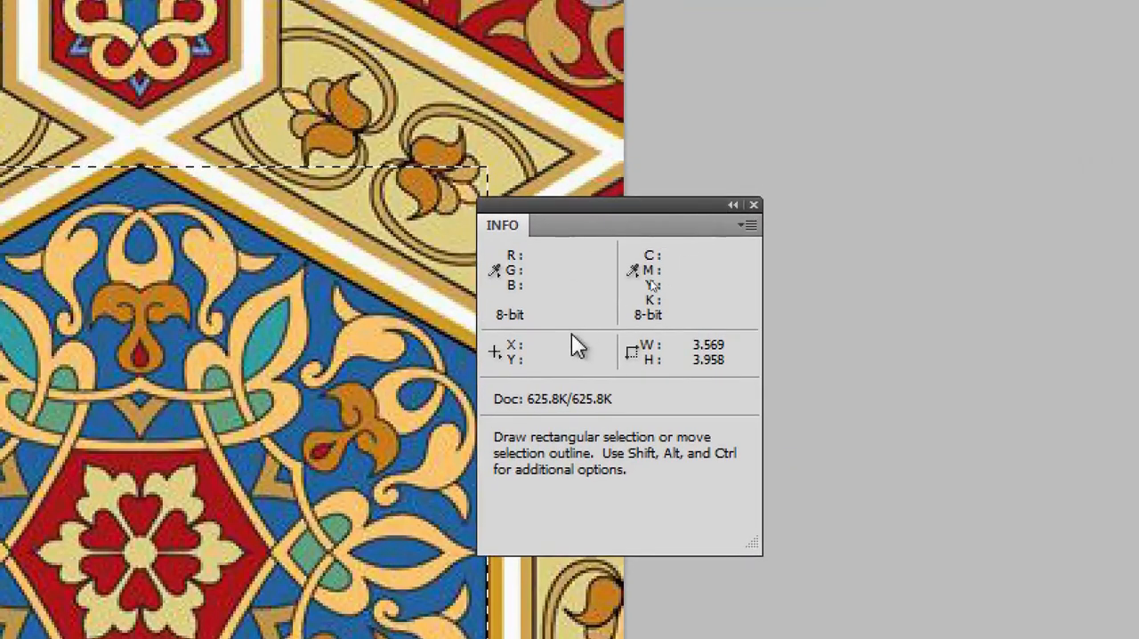
pyautogui.click(497, 356)
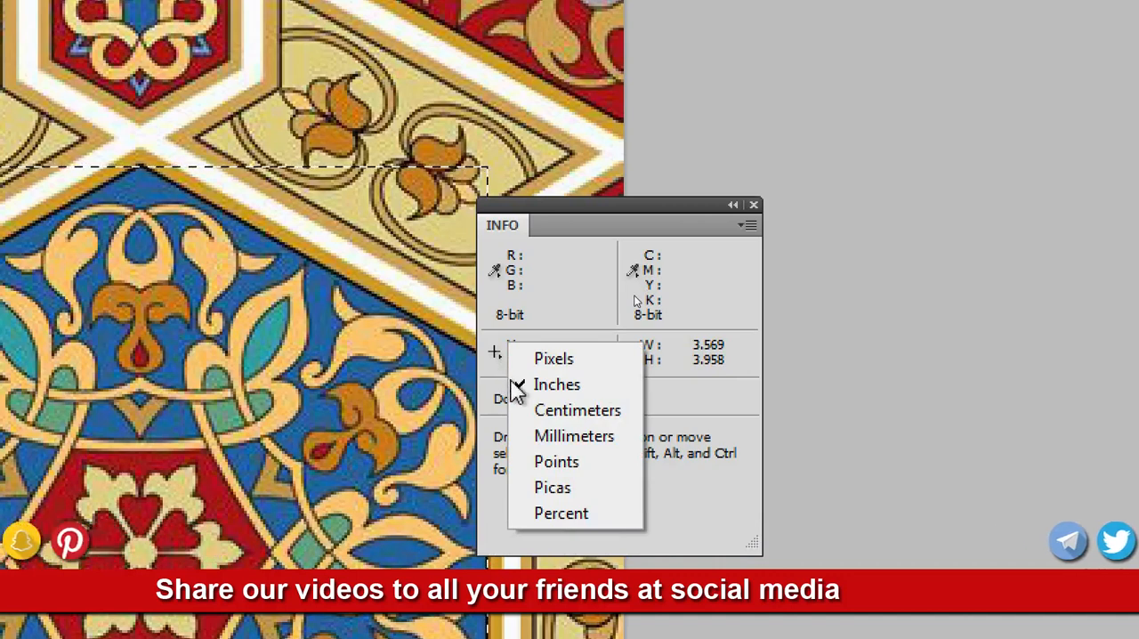
pyautogui.click(592, 304)
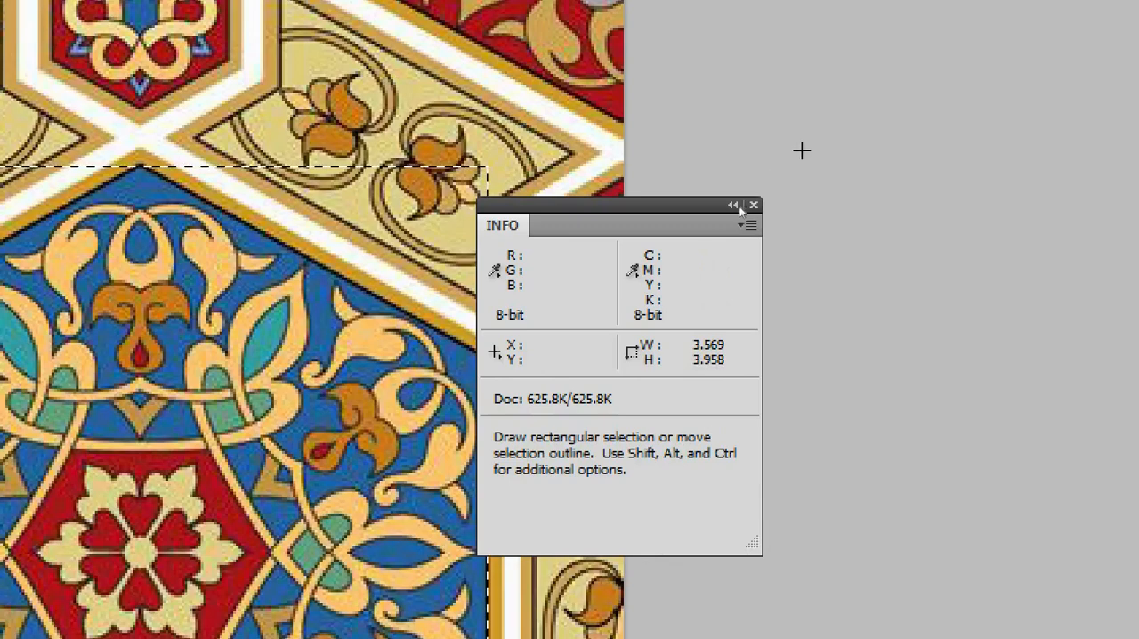
pyautogui.moveTo(719, 208); pyautogui.dragTo(854, 211)
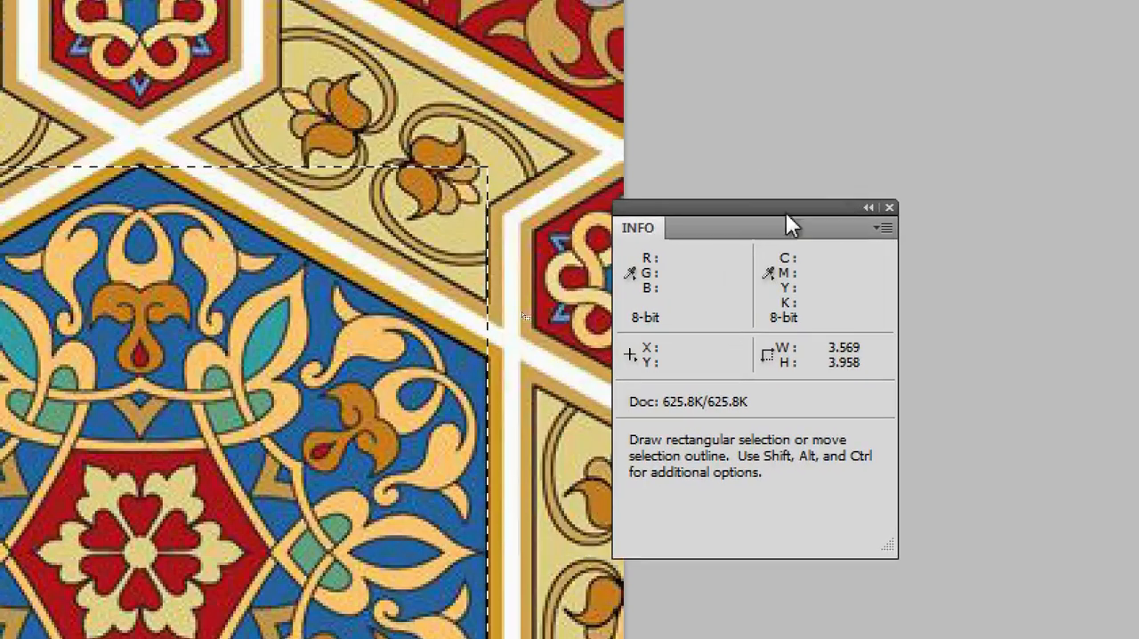
# Clear the selection around the blue hexagon and bring the small red hexagon above it into close view.
pyautogui.keyDown('alt'); pyautogui.click(252, 453); pyautogui.keyUp('alt')
pyautogui.keyDown('alt'); pyautogui.click(252, 455); pyautogui.keyUp('alt')
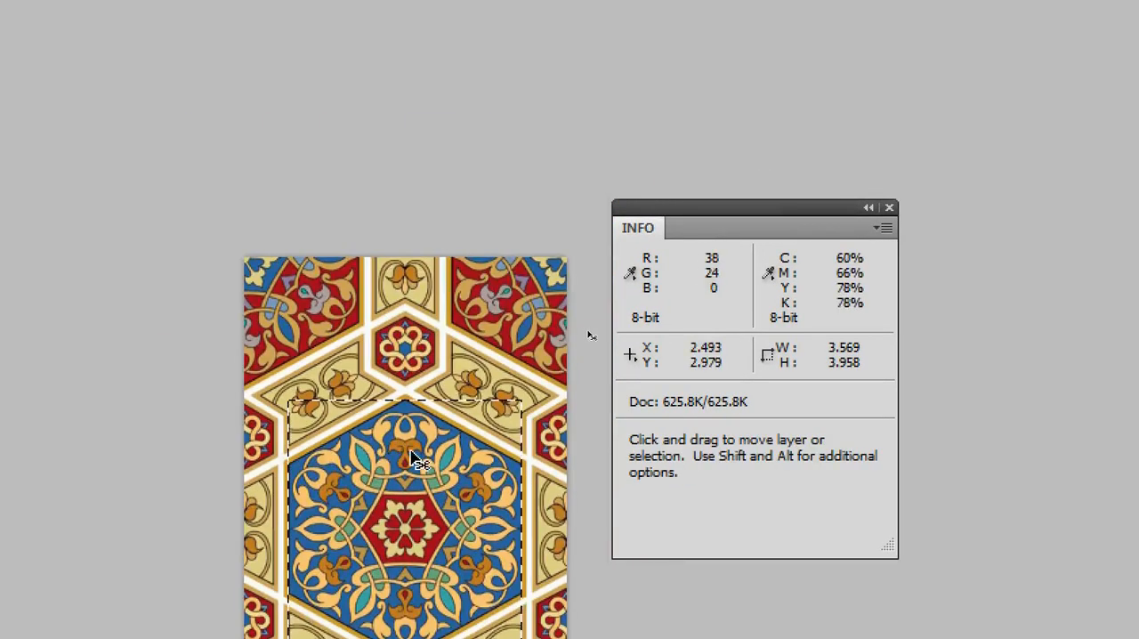
pyautogui.hotkey('ctrl', 'd')
pyautogui.keyDown('ctrl'); pyautogui.click(415, 293); pyautogui.keyUp('ctrl')
pyautogui.keyDown('ctrl'); pyautogui.click(414, 293); pyautogui.keyUp('ctrl')
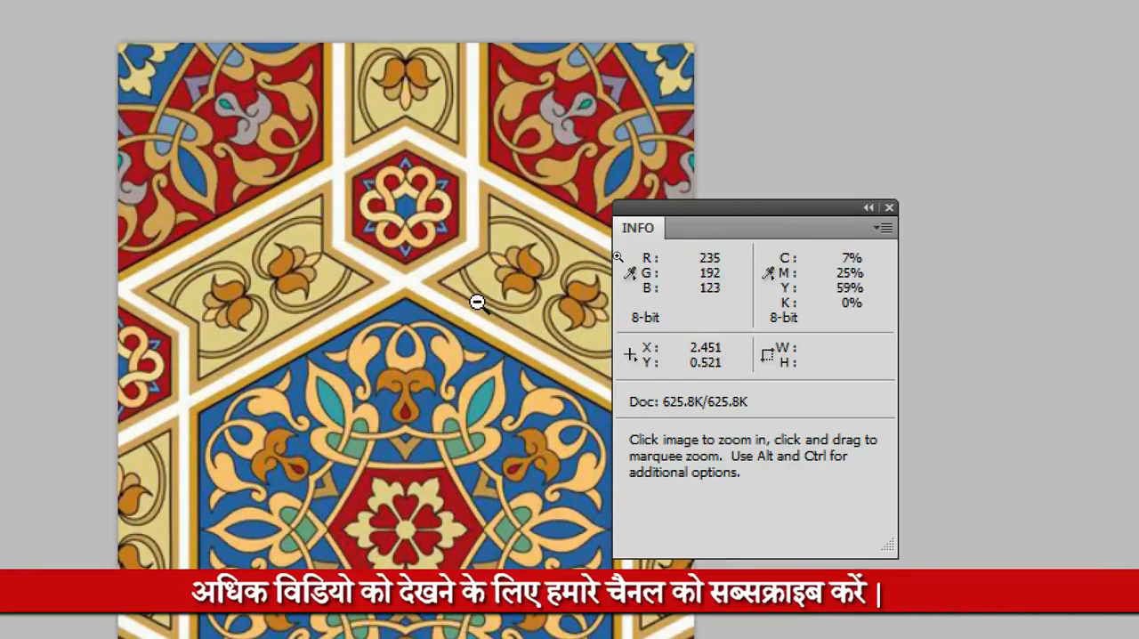
pyautogui.press('v')
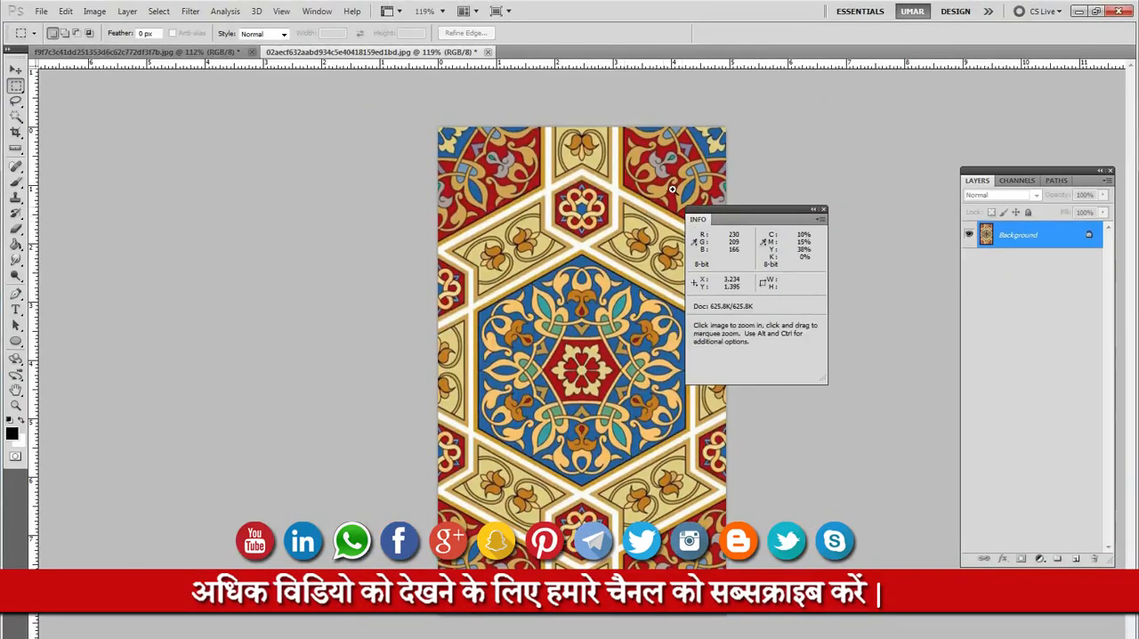
pyautogui.keyDown('ctrl'); pyautogui.click(411, 223); pyautogui.keyUp('ctrl')
pyautogui.keyDown('ctrl'); pyautogui.click(411, 222); pyautogui.keyUp('ctrl')
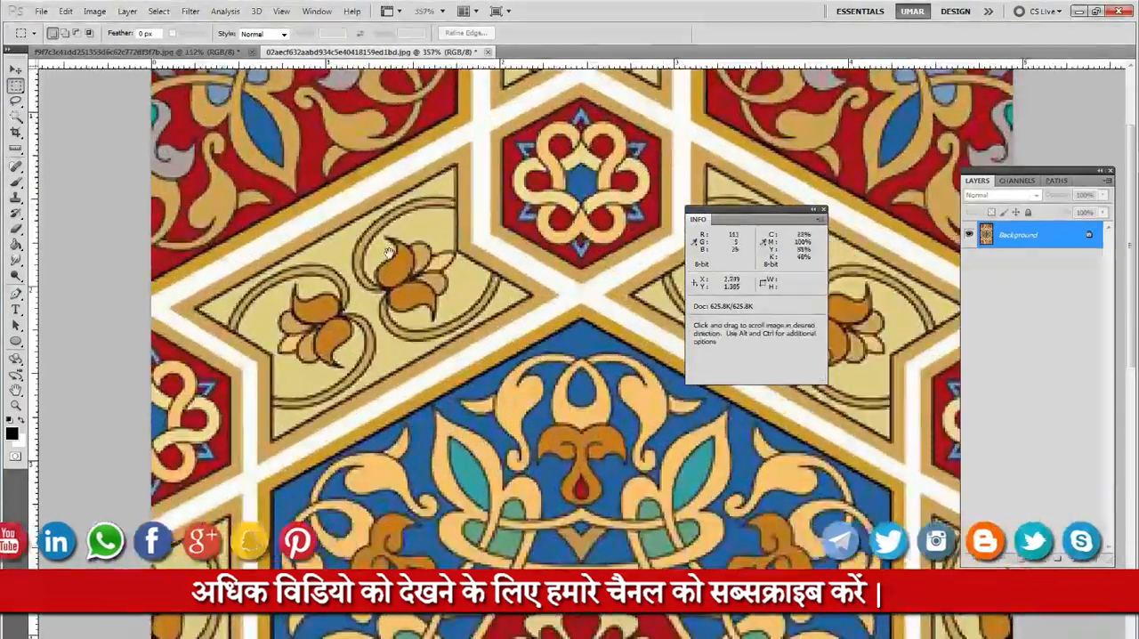
pyautogui.keyDown('ctrl'); pyautogui.click(584, 220); pyautogui.keyUp('ctrl')
pyautogui.moveTo(584, 220); pyautogui.dragTo(458, 198)
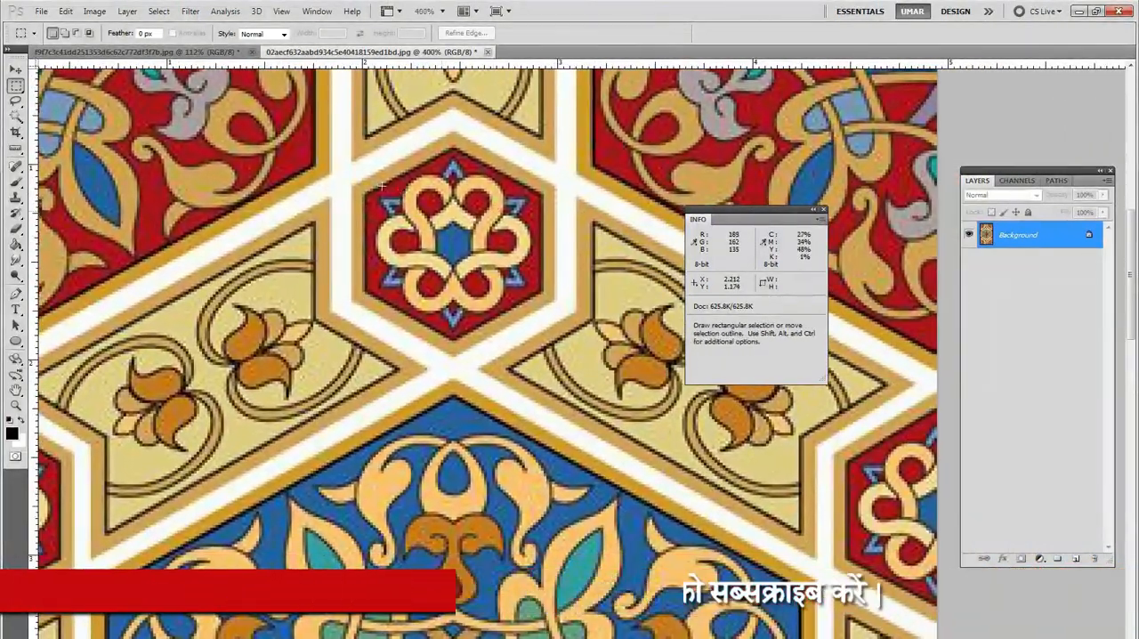
# Marquee-select the whole small red hexagon, about 0.90 by 0.99 inches, and bring the Info panel closer to read its size.
pyautogui.moveTo(364, 164); pyautogui.dragTo(394, 189)
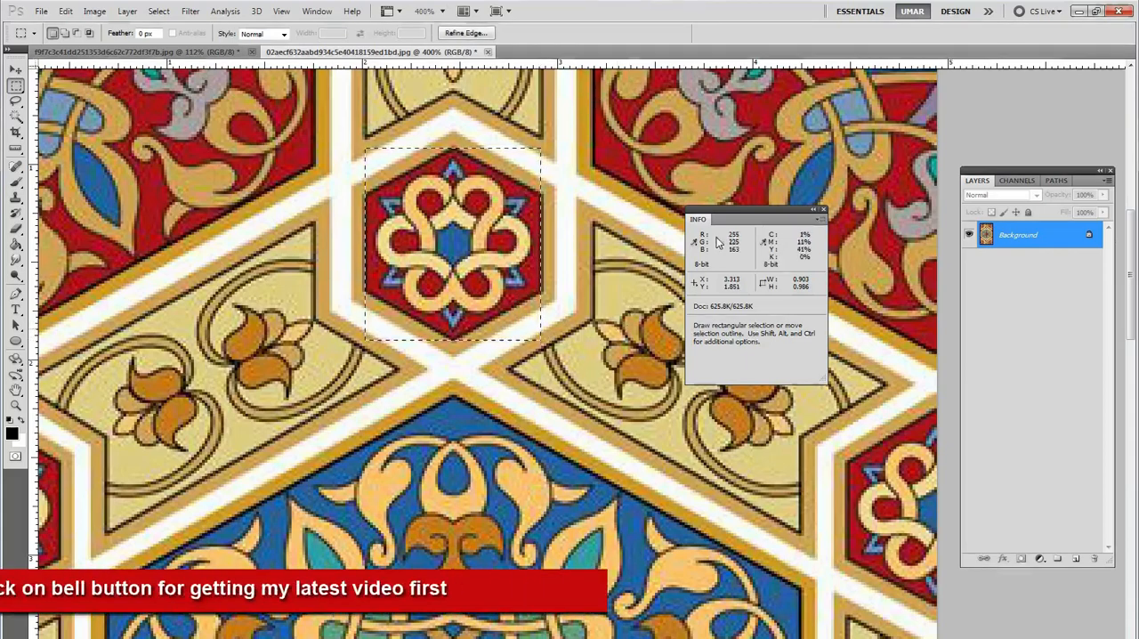
pyautogui.moveTo(718, 219); pyautogui.dragTo(706, 219)
pyautogui.press('v')
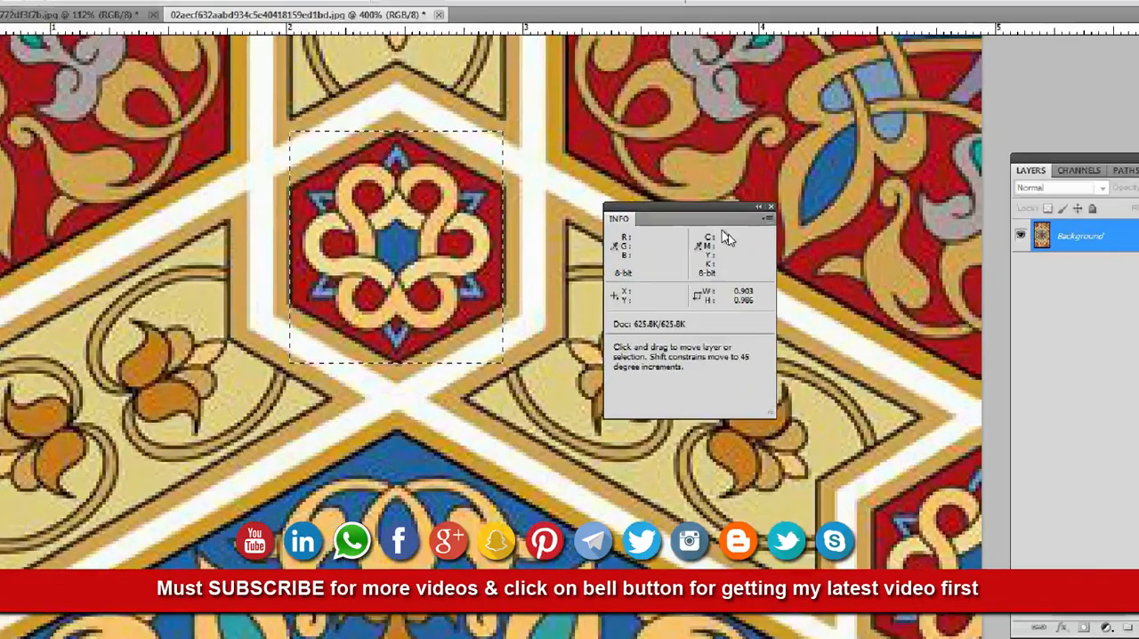
pyautogui.press('m')
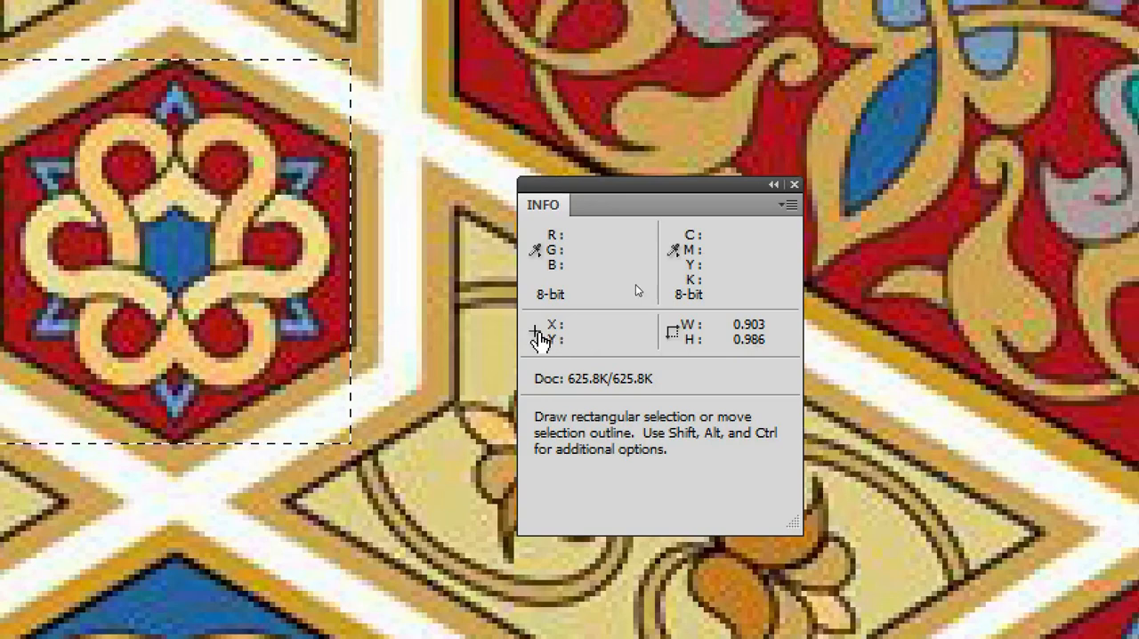
# Switch the Info panel's measurement units to centimetres, millimetres and finally pixels, reading the selection's width and height in each.
pyautogui.click(536, 334)
pyautogui.click(579, 389)
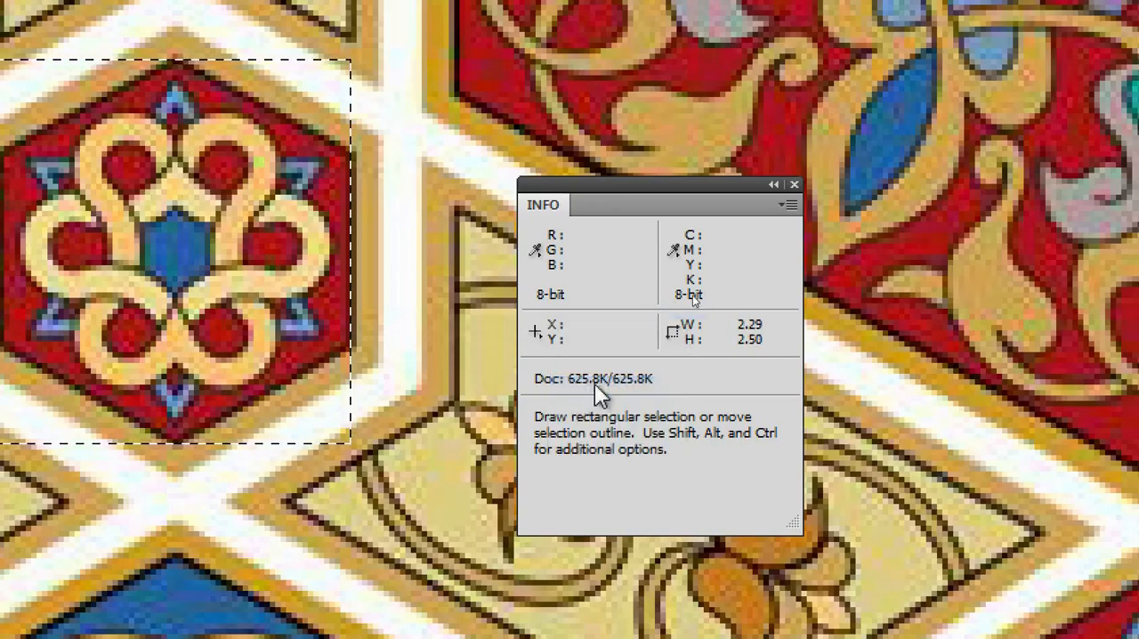
pyautogui.click(536, 333)
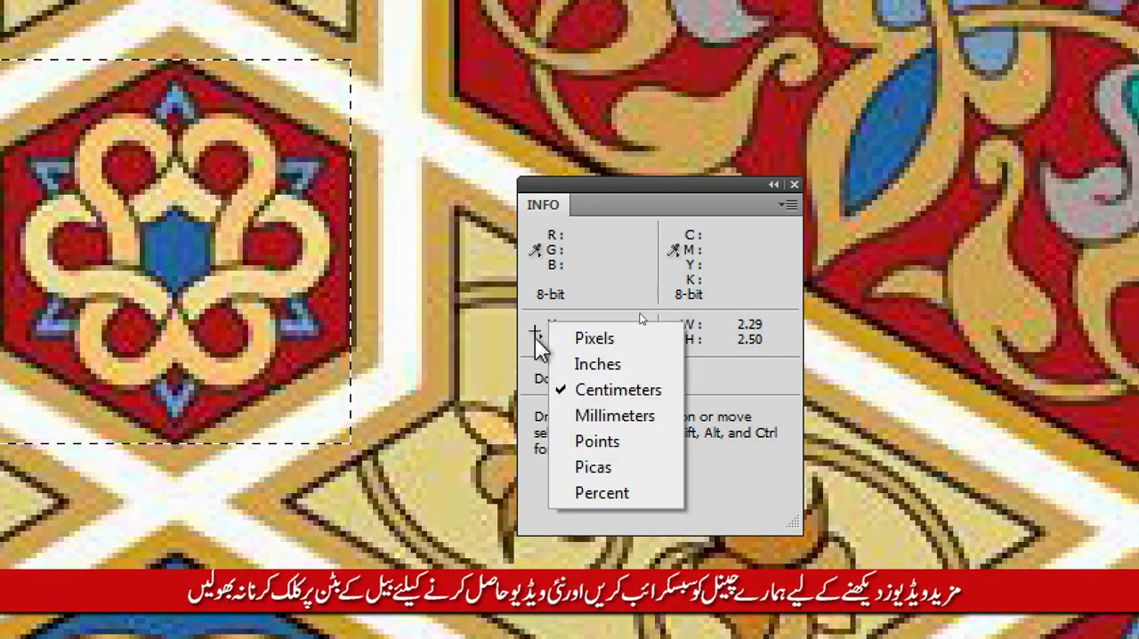
pyautogui.click(564, 415)
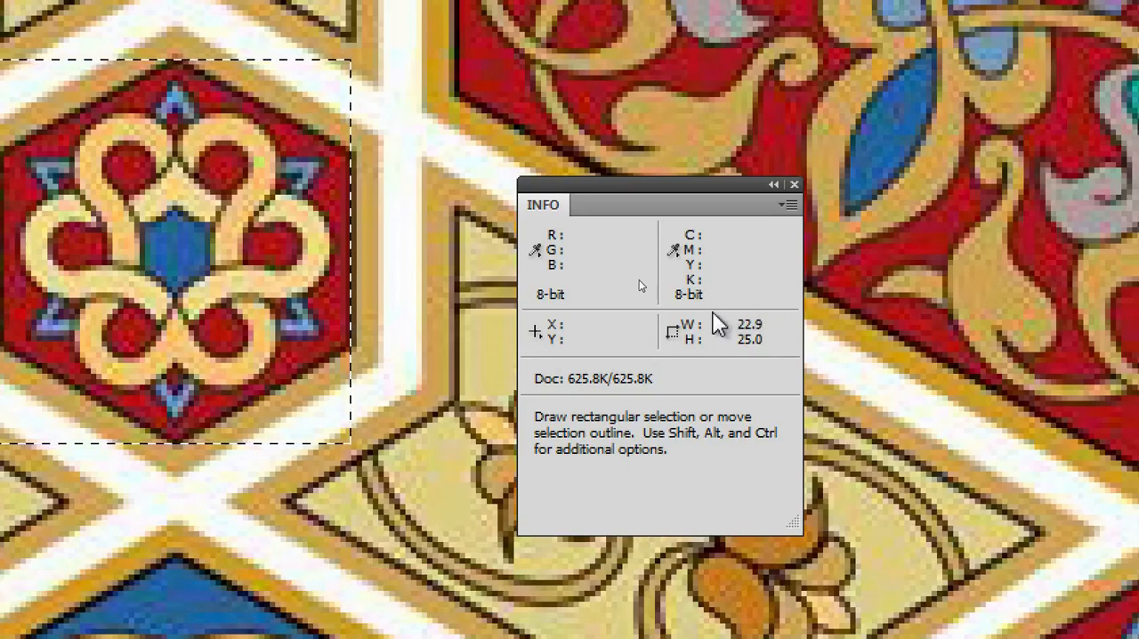
pyautogui.click(537, 335)
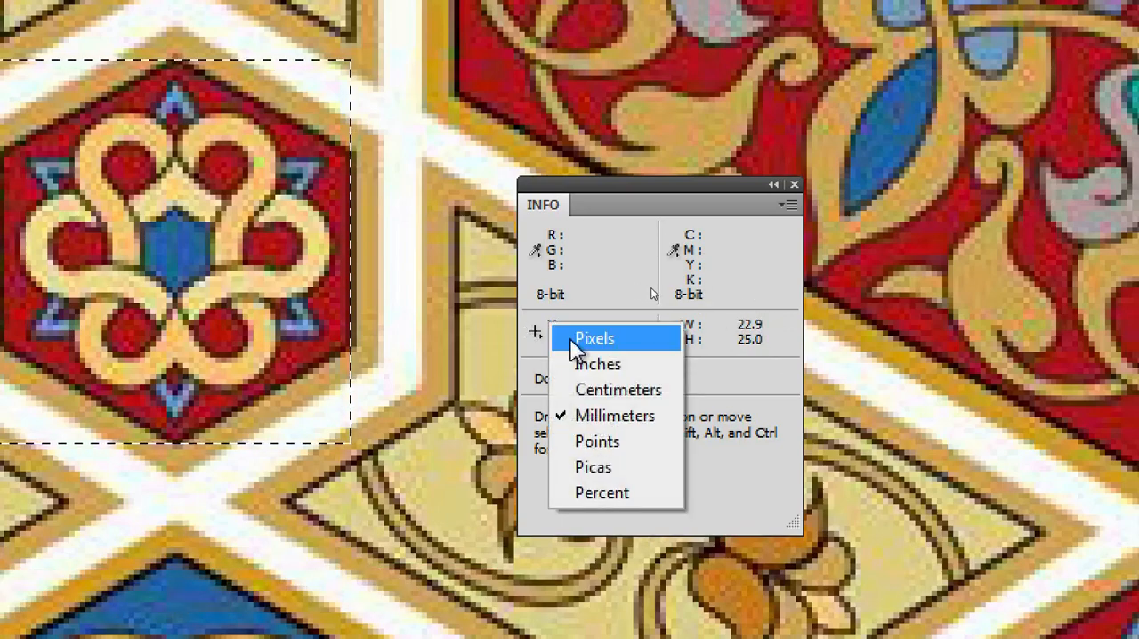
pyautogui.click(574, 339)
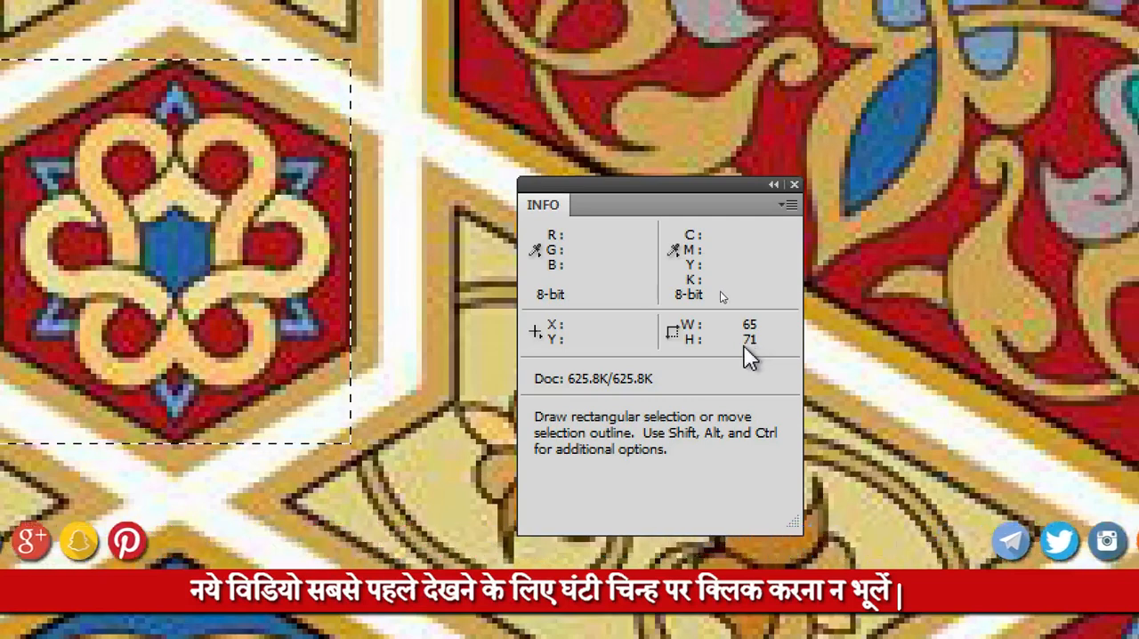
# Move the Info panel away from the small red hexagon and close it.
pyautogui.press('v')
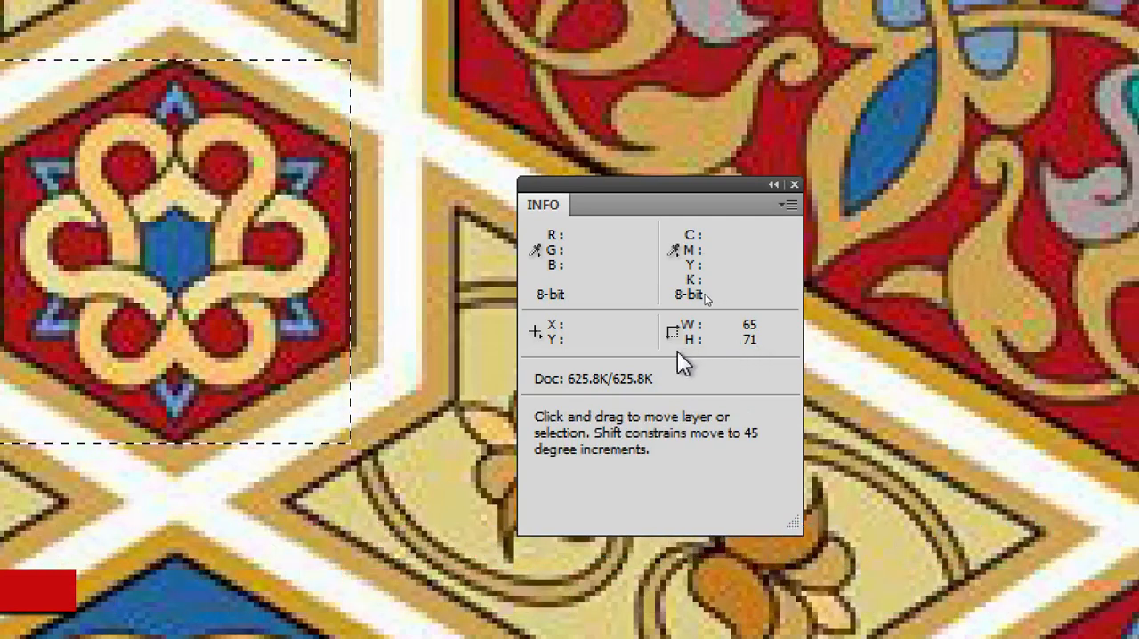
pyautogui.press('m')
pyautogui.press('space')
pyautogui.moveTo(534, 250); pyautogui.dragTo(467, 264)
pyautogui.moveTo(695, 222); pyautogui.dragTo(777, 228)
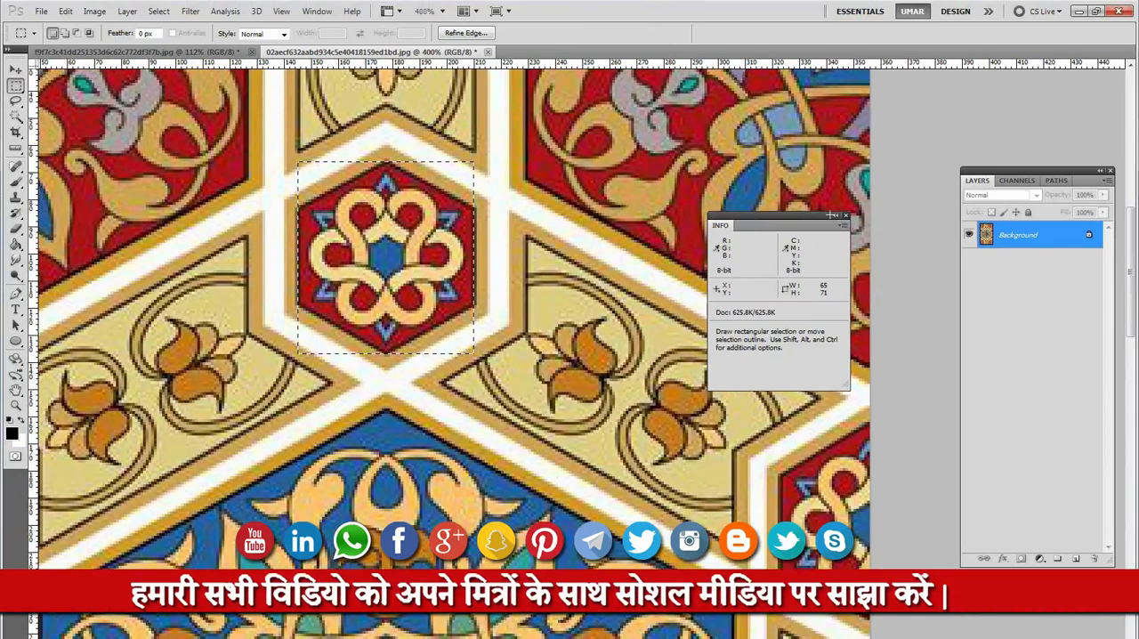
pyautogui.click(841, 216)
# Try to crop the image to the rectangular selection around the small red hexagon.
pyautogui.moveTo(322, 193); pyautogui.dragTo(352, 200)
pyautogui.scroll(2, 452, 186)
pyautogui.moveTo(291, 164); pyautogui.dragTo(537, 433)
pyautogui.hotkey('alt', 'i')
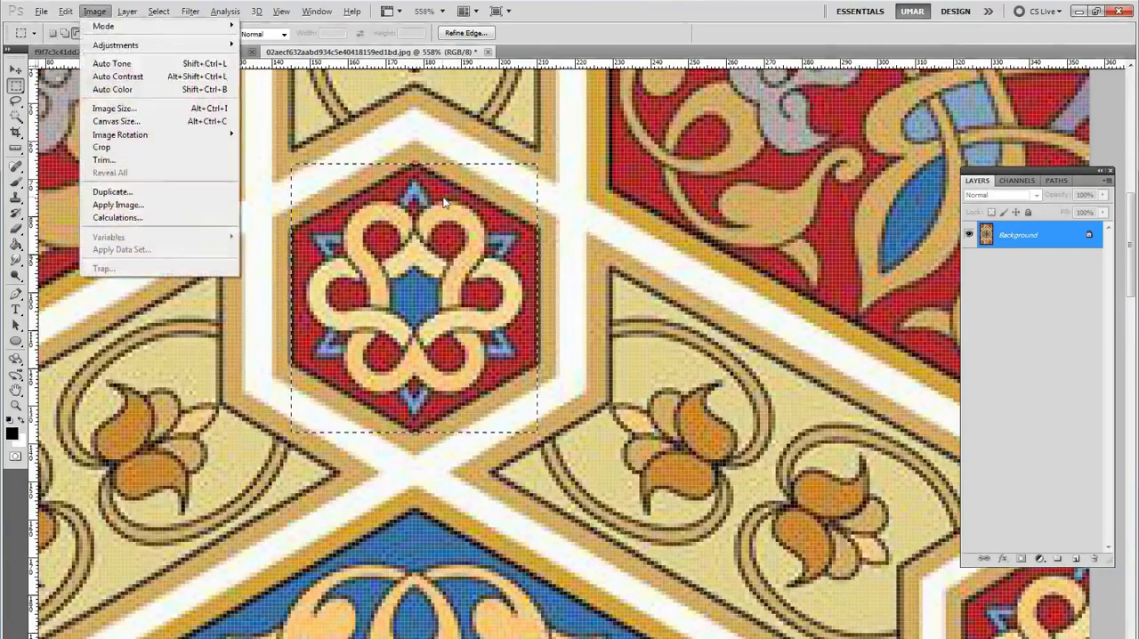
pyautogui.press('i')
pyautogui.click(614, 220)
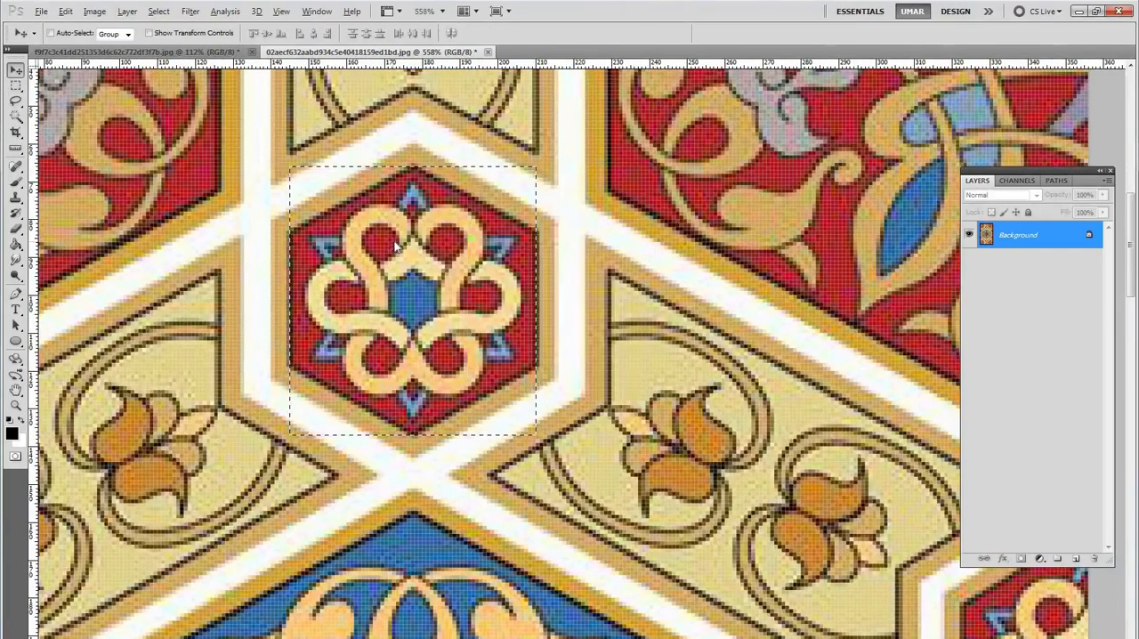
pyautogui.hotkey('alt', 'i')
pyautogui.press('p')
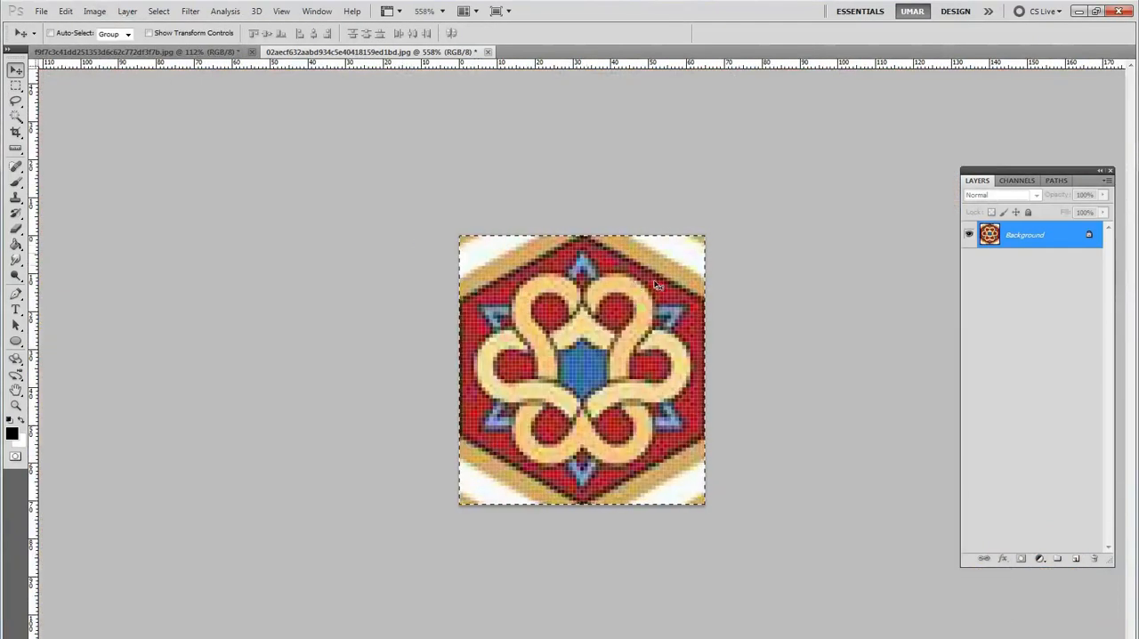
pyautogui.hotkey('ctrl', '+')
pyautogui.hotkey('ctrl', 'd')
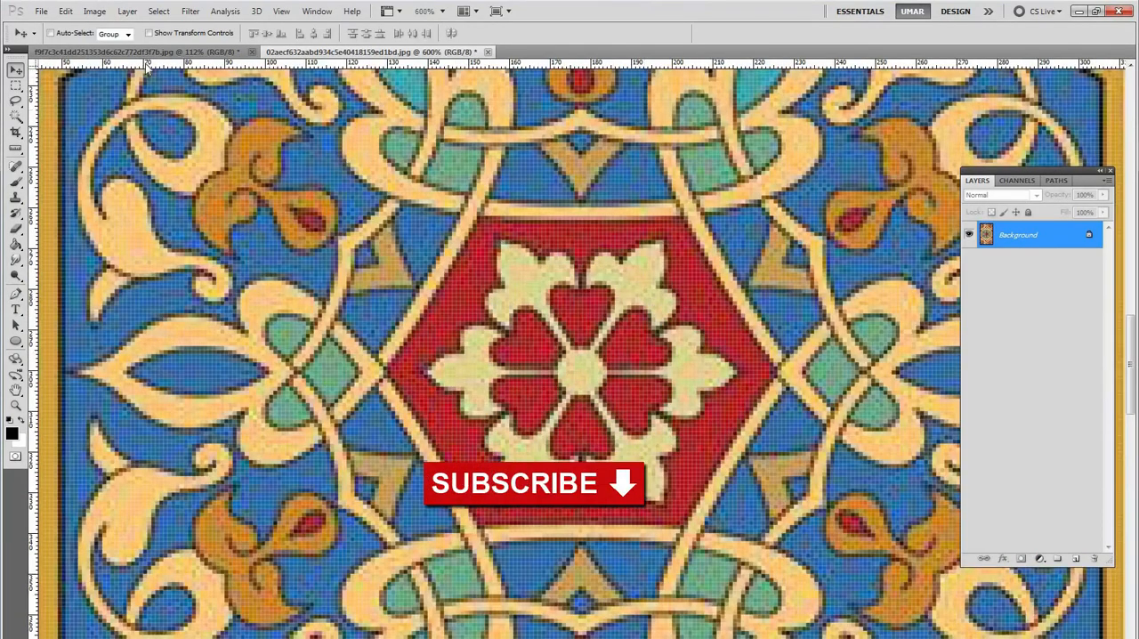
# Crop the image to the selection around the small red hexagon and view its dimensions in Image Size, leaving them unaltered.
pyautogui.click(96, 12)
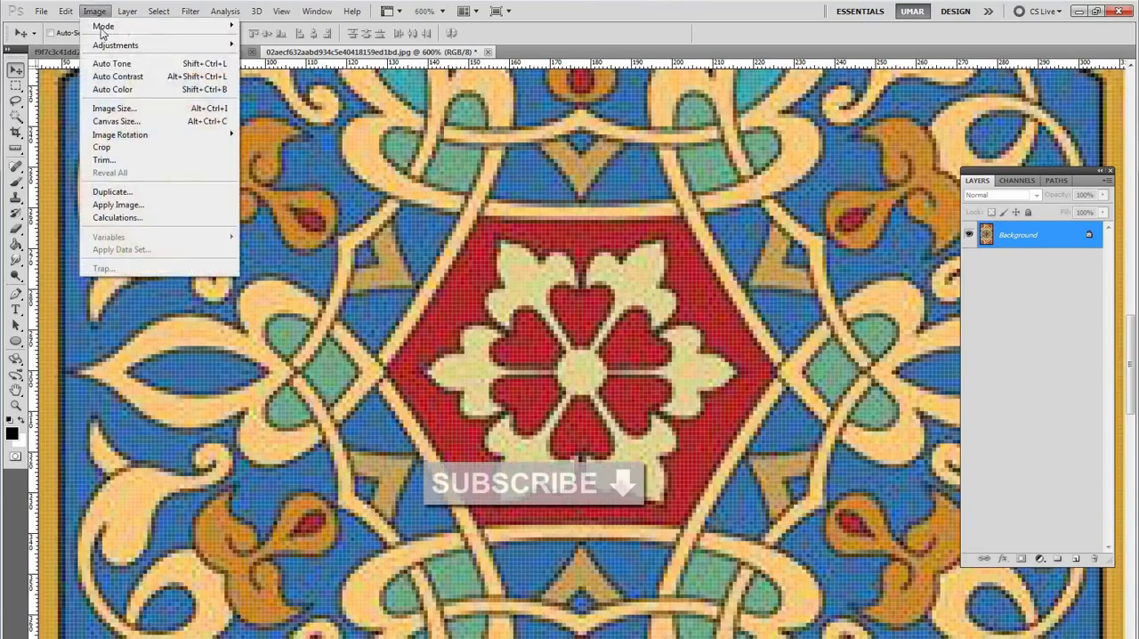
pyautogui.click(111, 149)
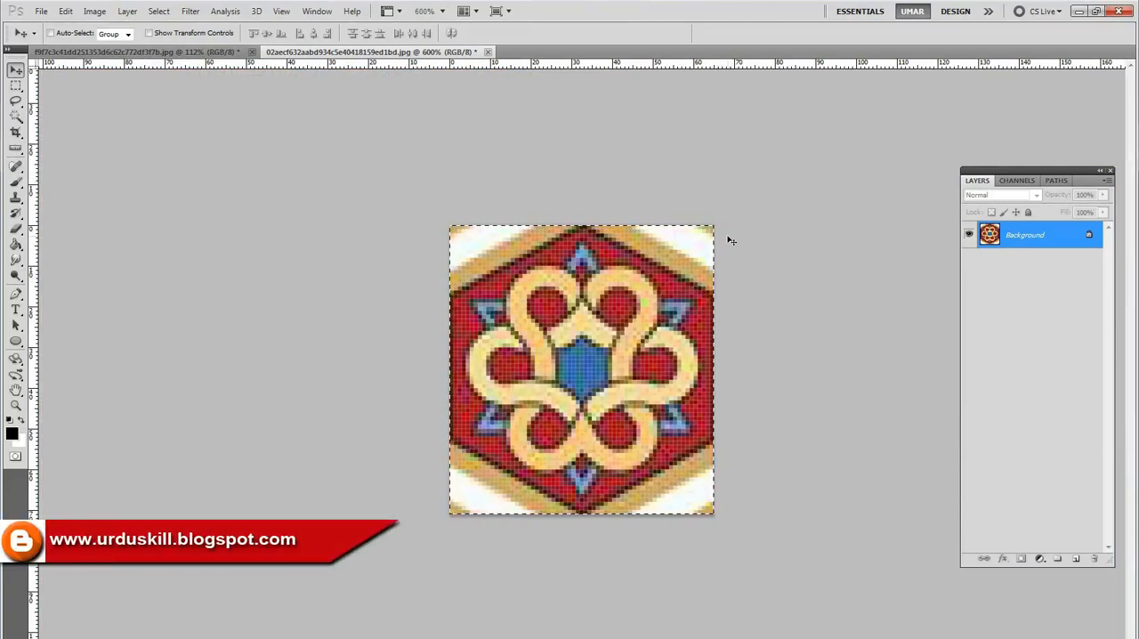
pyautogui.hotkey('ctrl', 'alt', 'i')
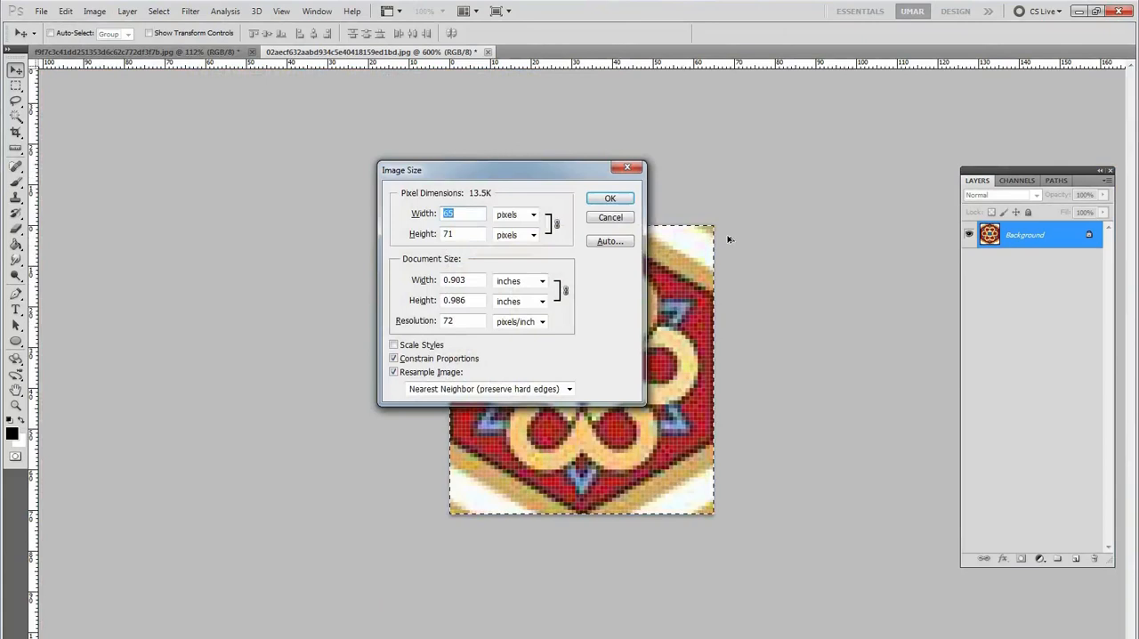
pyautogui.moveTo(523, 166); pyautogui.dragTo(505, 165)
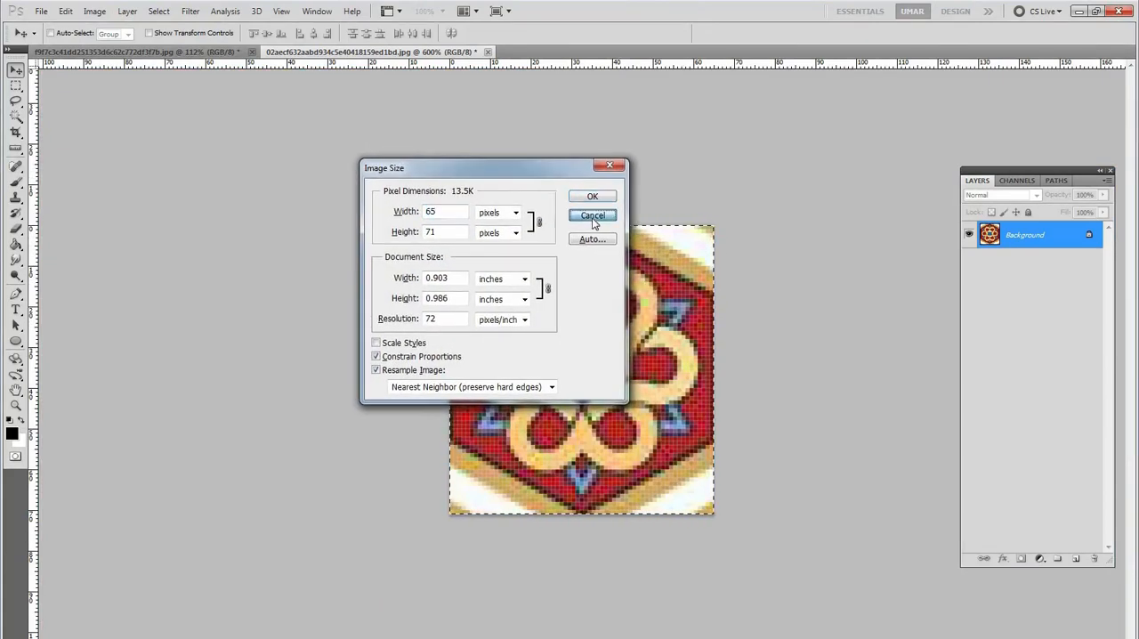
pyautogui.click(593, 218)
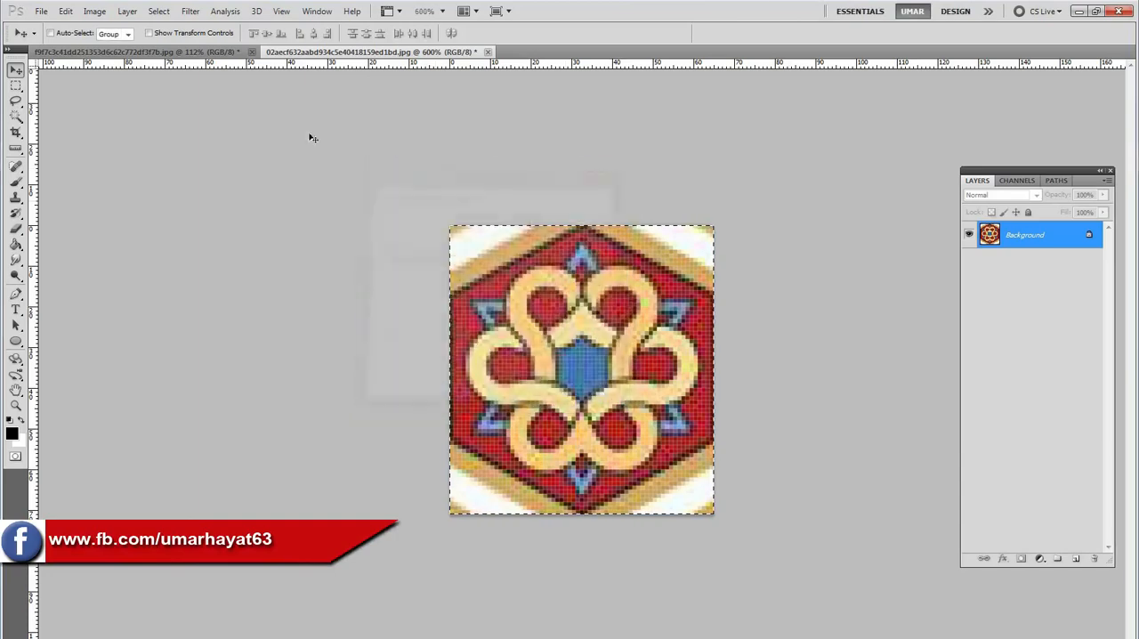
# Reopen Image Size for the cropped hexagon and examine the document width and height in inches.
pyautogui.click(96, 13)
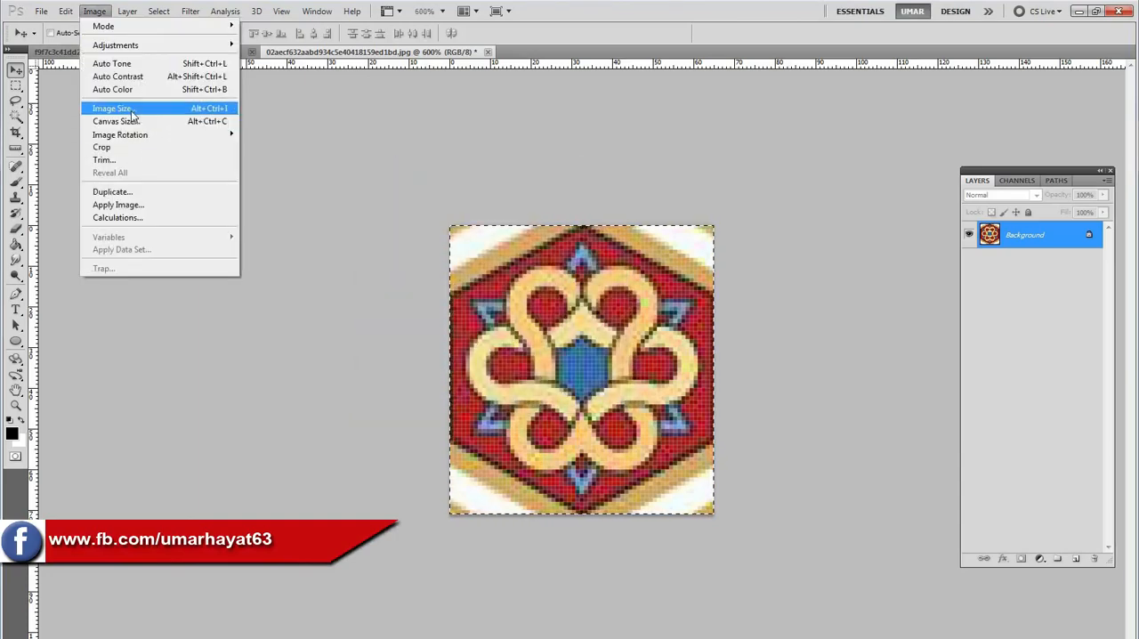
pyautogui.click(136, 111)
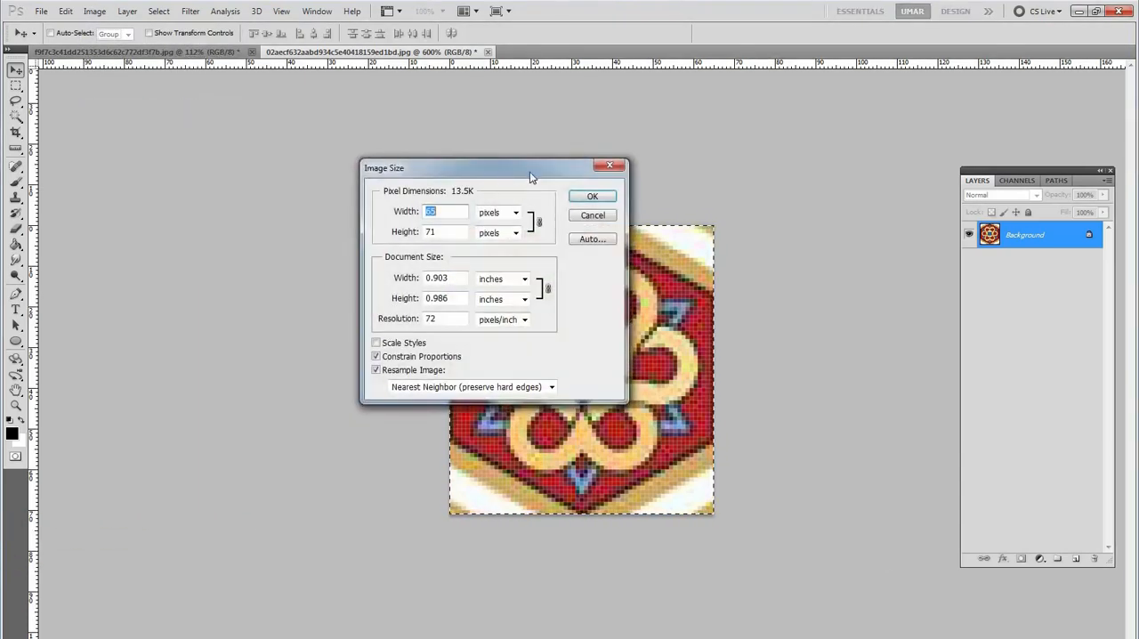
pyautogui.moveTo(449, 168); pyautogui.dragTo(392, 166)
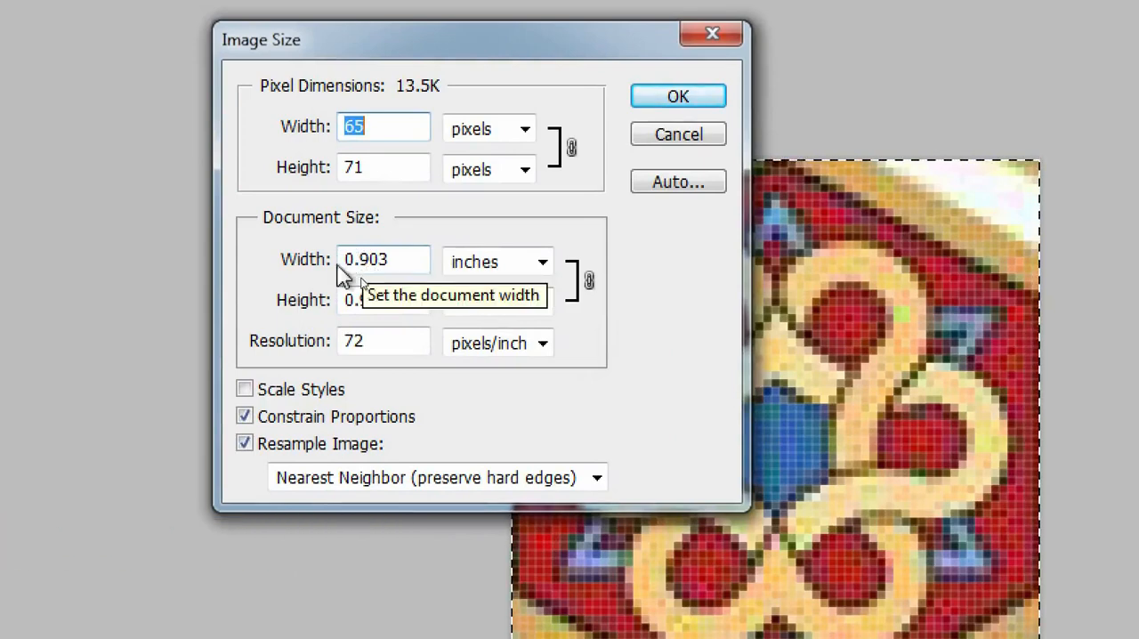
pyautogui.moveTo(346, 260); pyautogui.dragTo(368, 257)
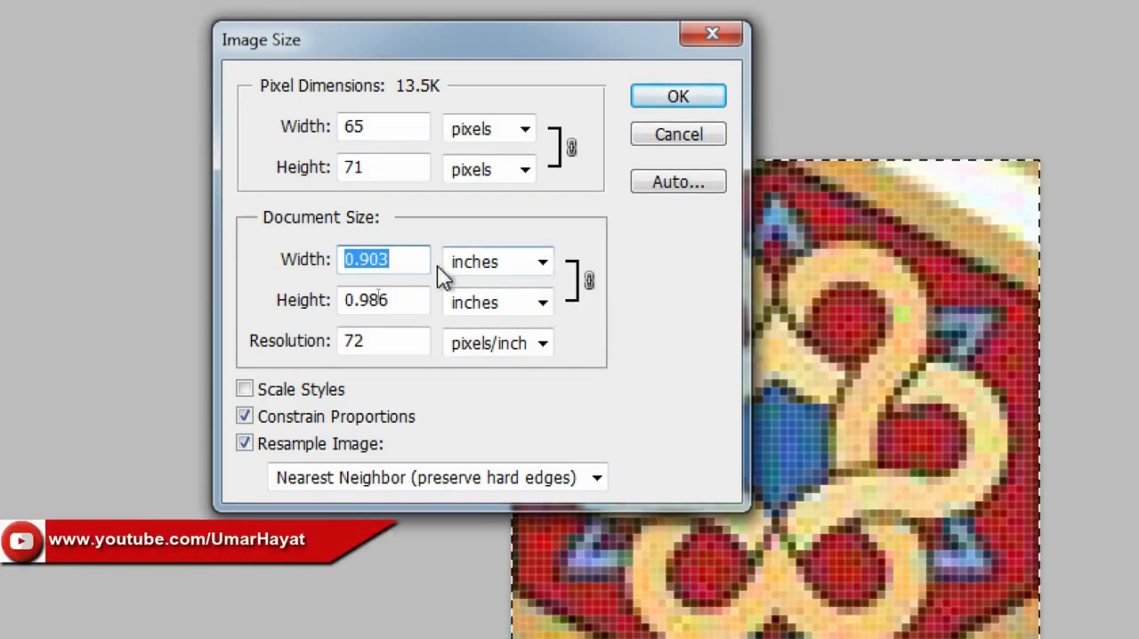
pyautogui.click(372, 301)
pyautogui.moveTo(361, 301); pyautogui.dragTo(390, 297)
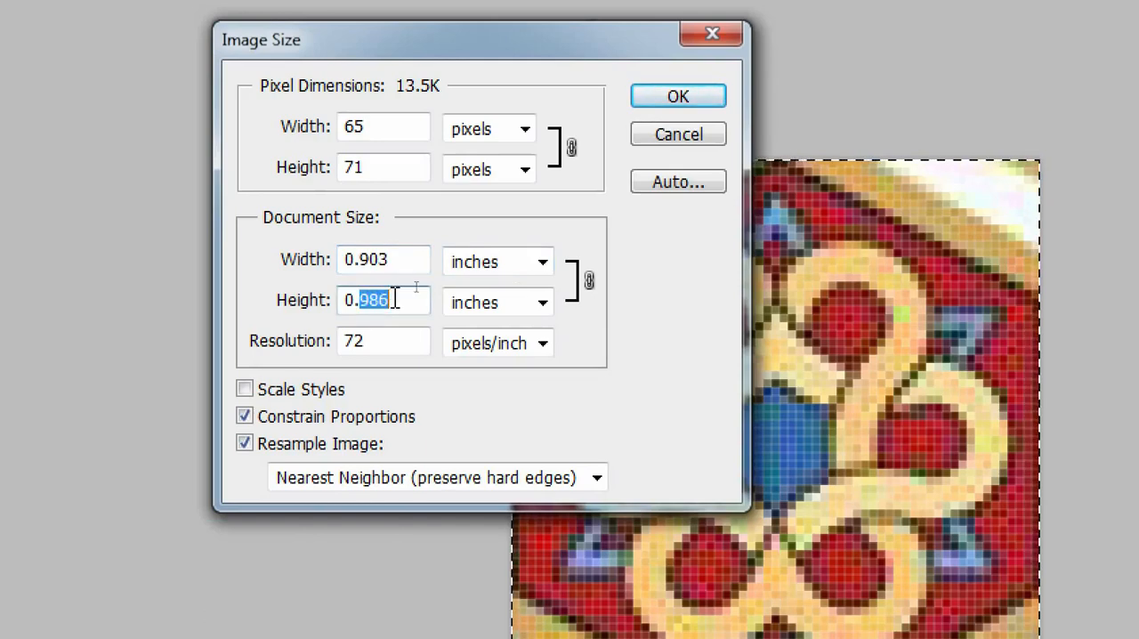
# Compare the document size in mm, cm and points with the pixel dimensions, then cancel Image Size.
pyautogui.click(535, 264)
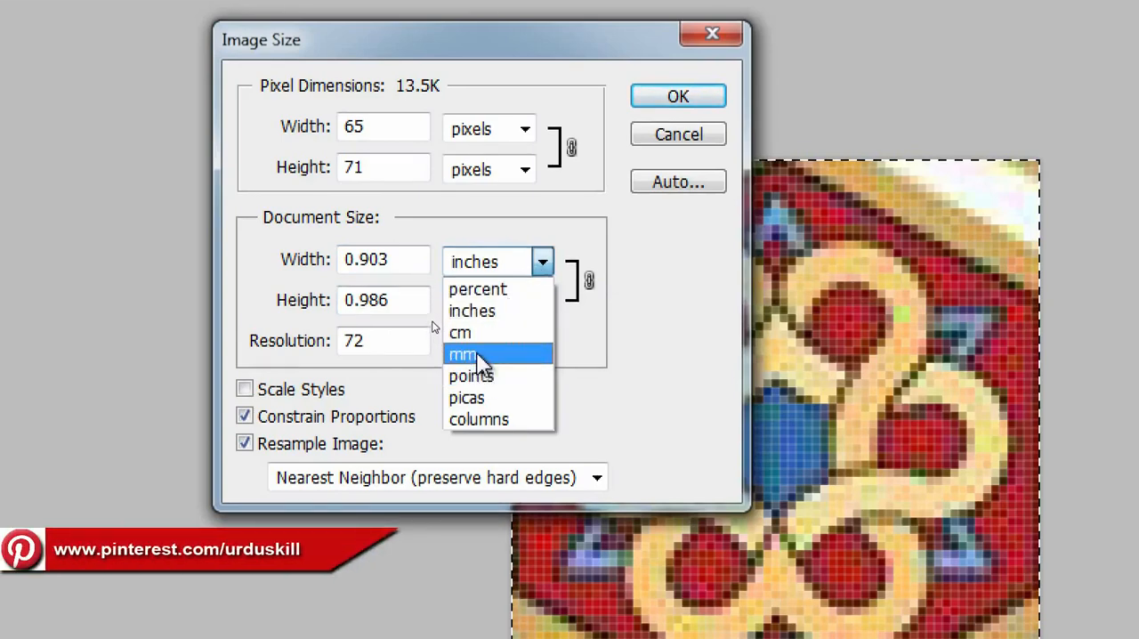
pyautogui.click(478, 355)
pyautogui.click(536, 261)
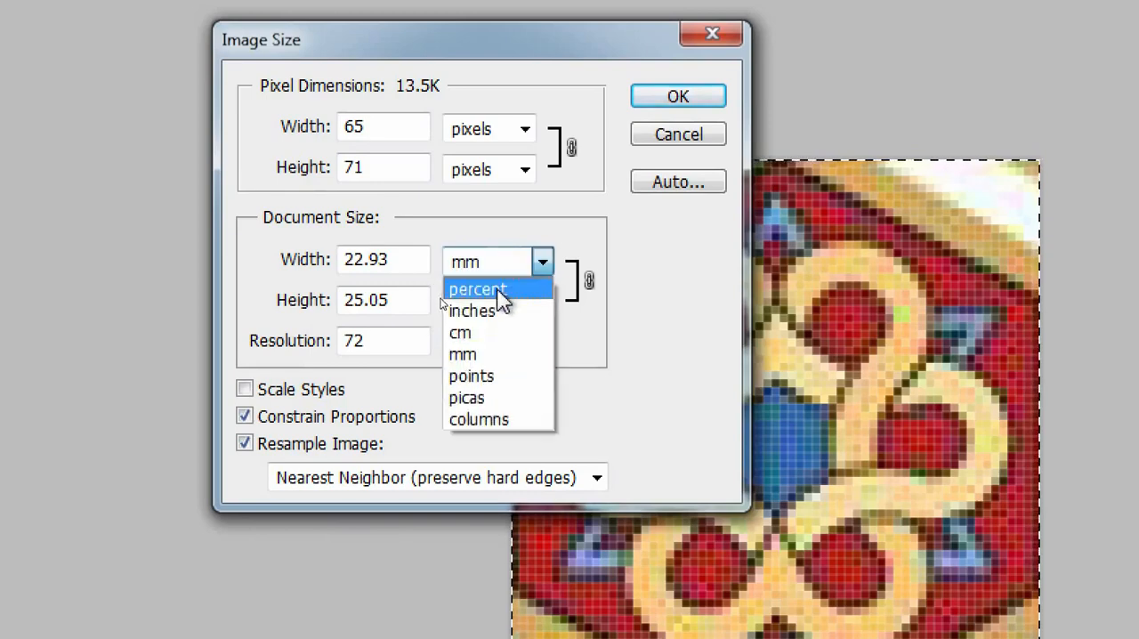
pyautogui.click(480, 332)
pyautogui.click(516, 264)
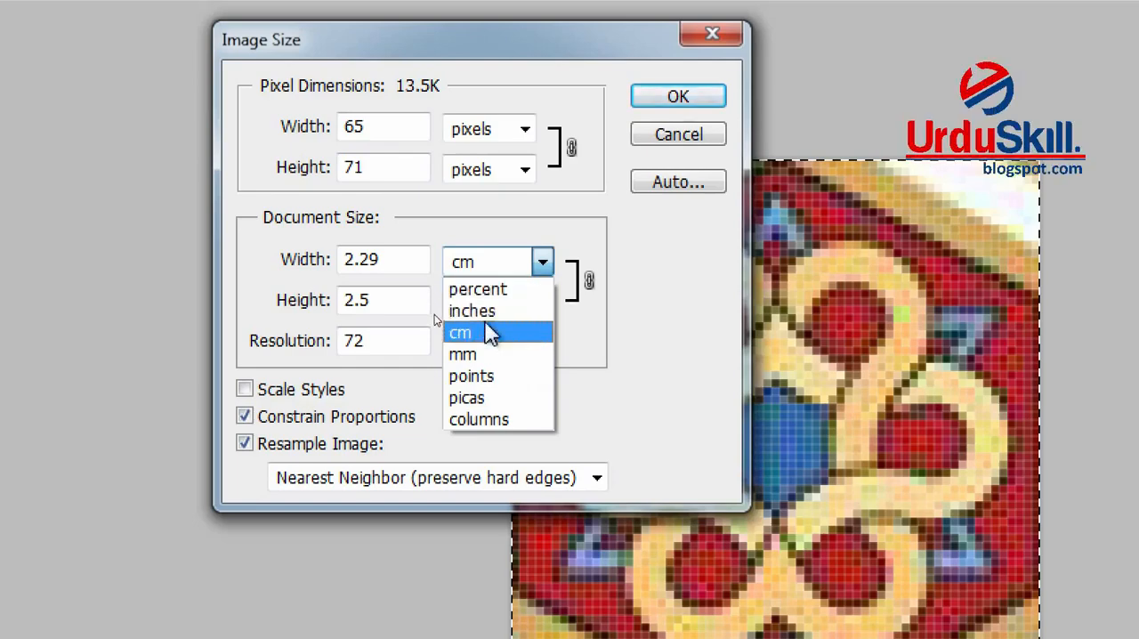
pyautogui.click(476, 383)
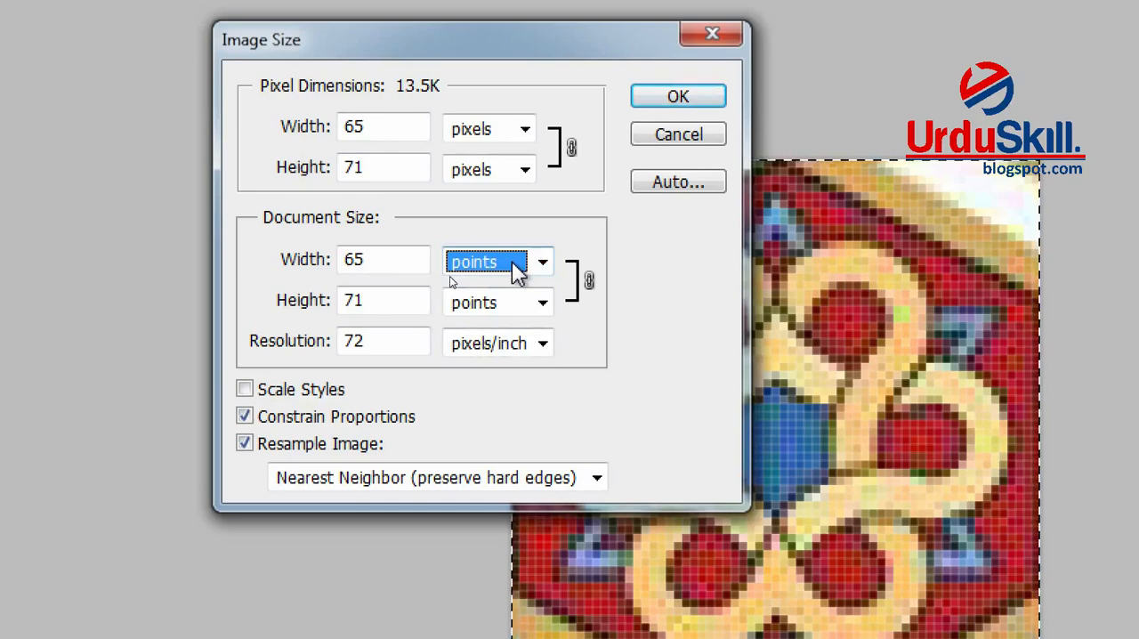
pyautogui.click(379, 130)
pyautogui.click(515, 277)
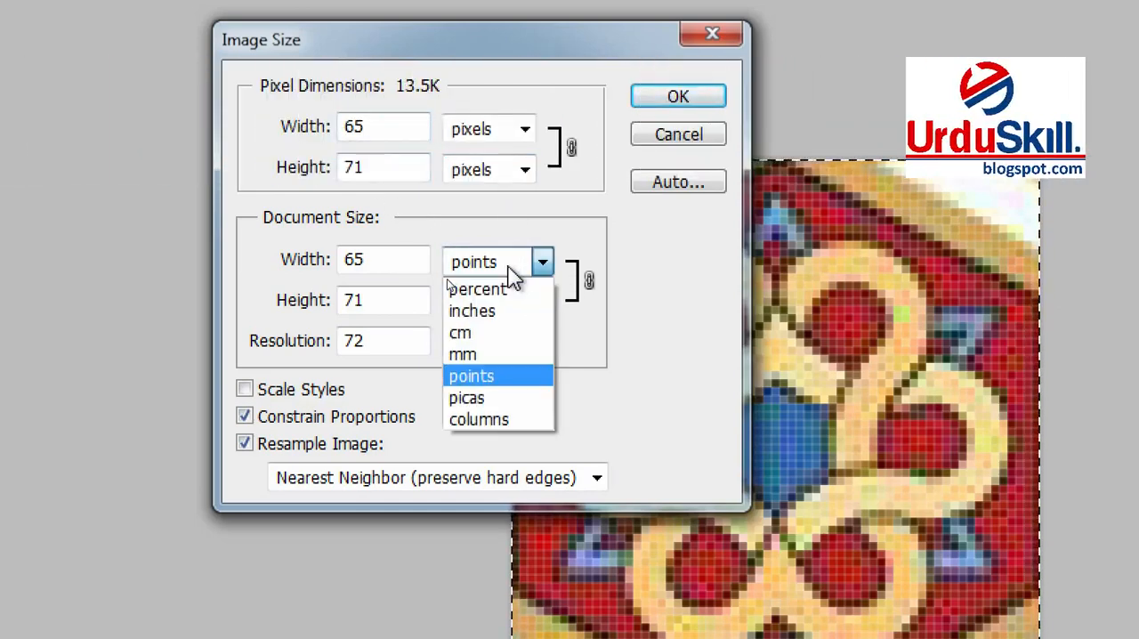
pyautogui.click(507, 267)
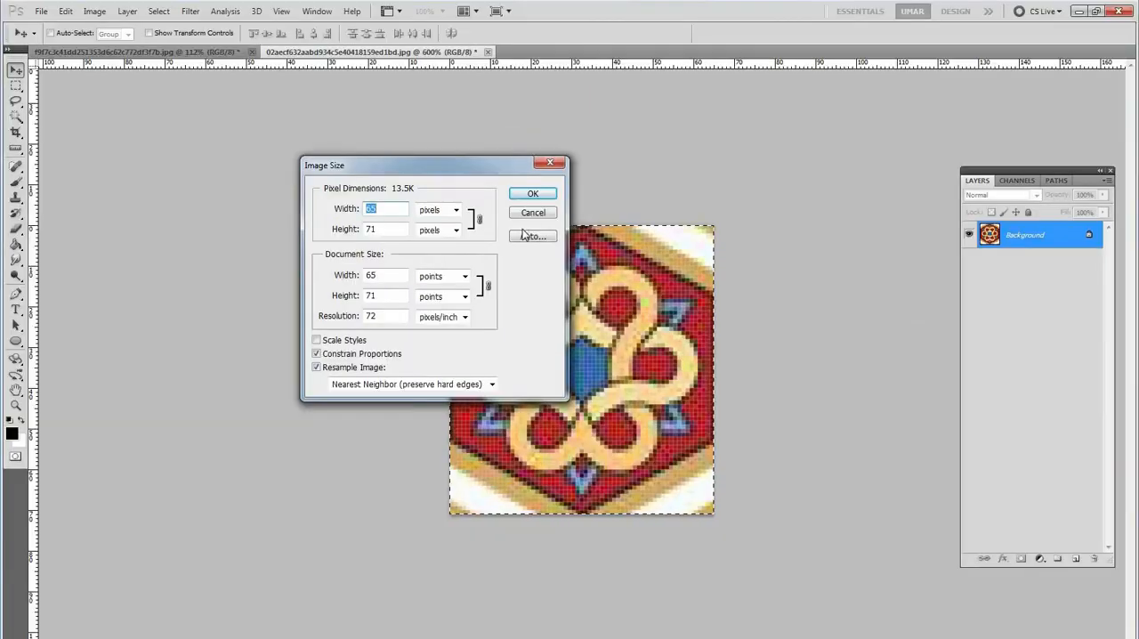
pyautogui.click(537, 214)
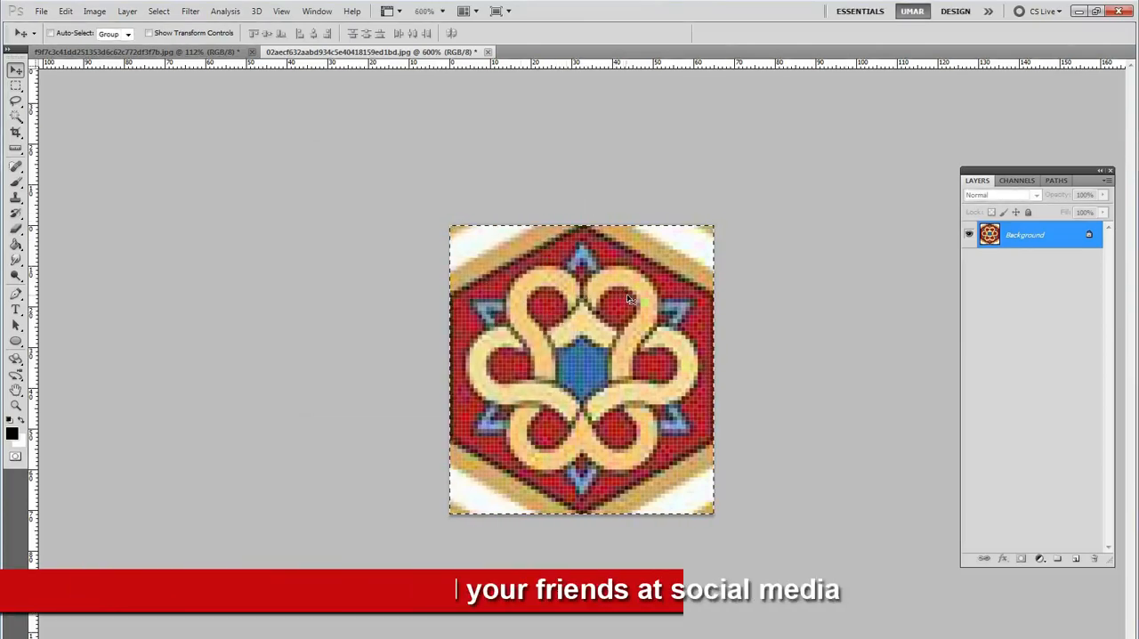
# Undo the crop, clear the selection and bring the whole blue hexagon back into view.
pyautogui.hotkey('ctrl', 'z')
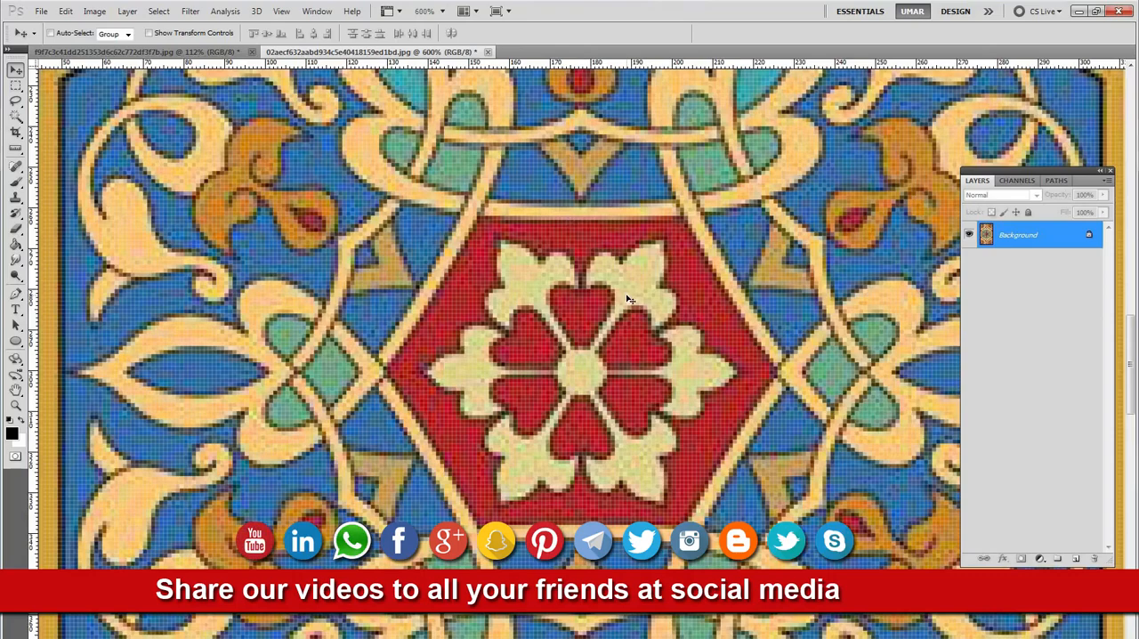
pyautogui.moveTo(541, 303); pyautogui.dragTo(485, 303)
pyautogui.moveTo(549, 233); pyautogui.dragTo(374, 258)
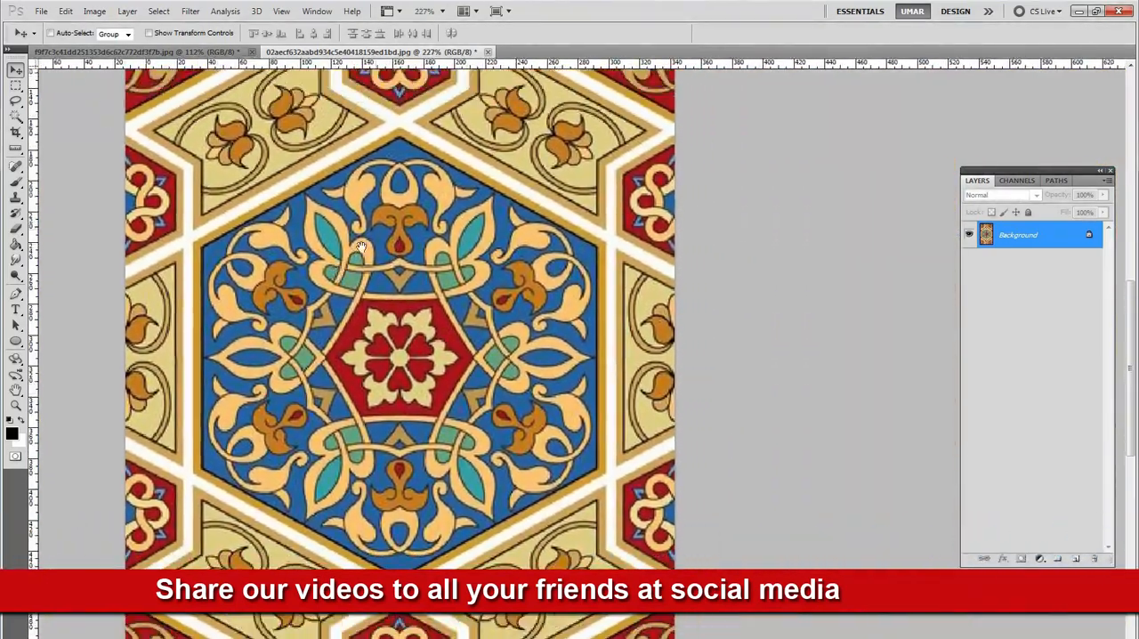
pyautogui.hotkey('ctrl', 'd')
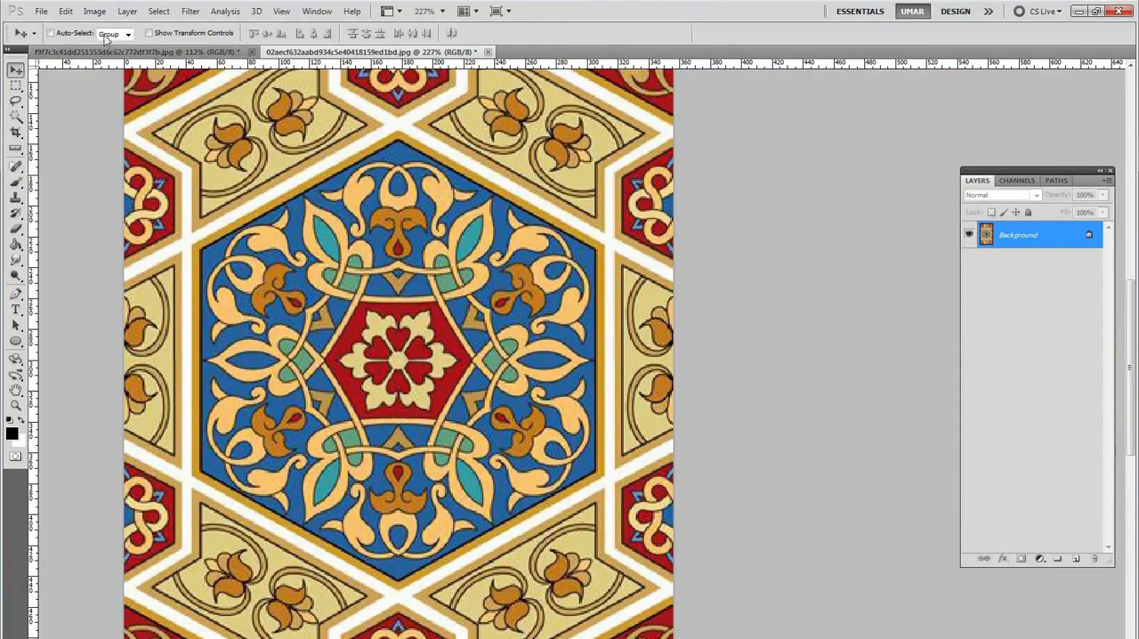
pyautogui.moveTo(399, 189); pyautogui.dragTo(388, 214)
pyautogui.keyDown('ctrl'); pyautogui.click(421, 276); pyautogui.keyUp('ctrl')
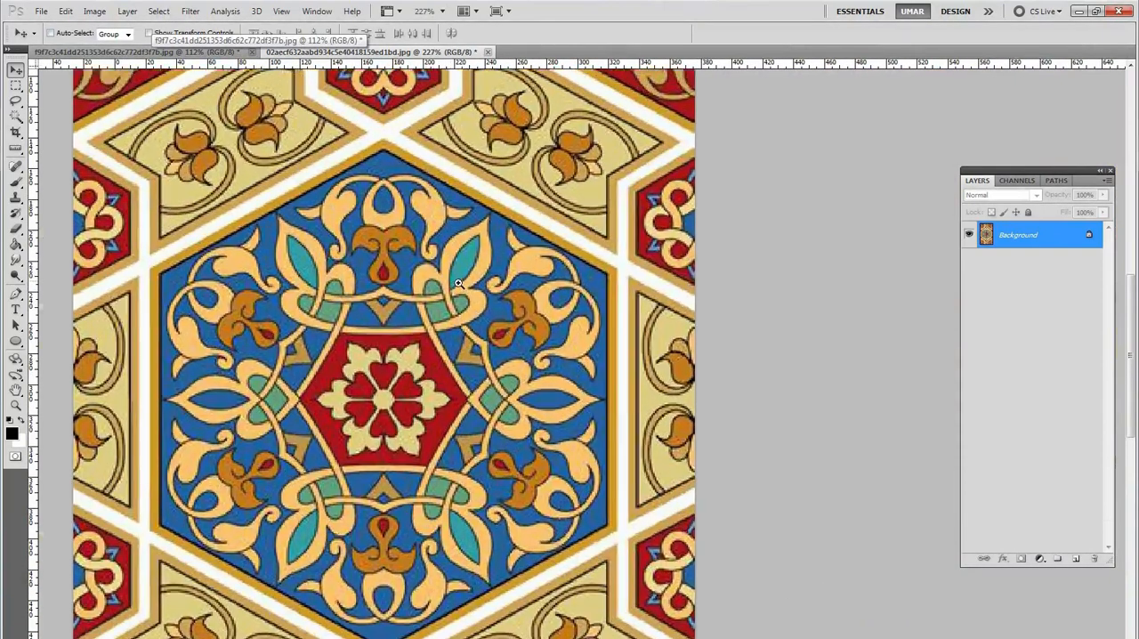
# Measure the blue hexagon's height vertically from its top corner to its bottom corner with the Ruler tool.
pyautogui.moveTo(483, 249); pyautogui.dragTo(512, 202)
pyautogui.scroll(-2, 504, 200)
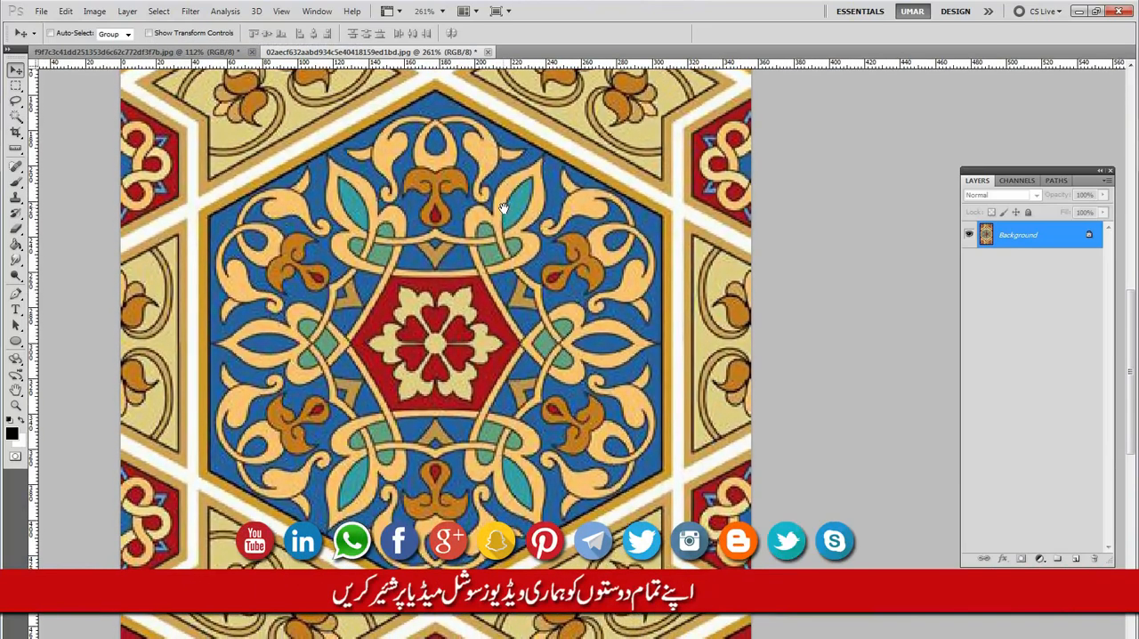
pyautogui.moveTo(442, 218); pyautogui.dragTo(418, 186)
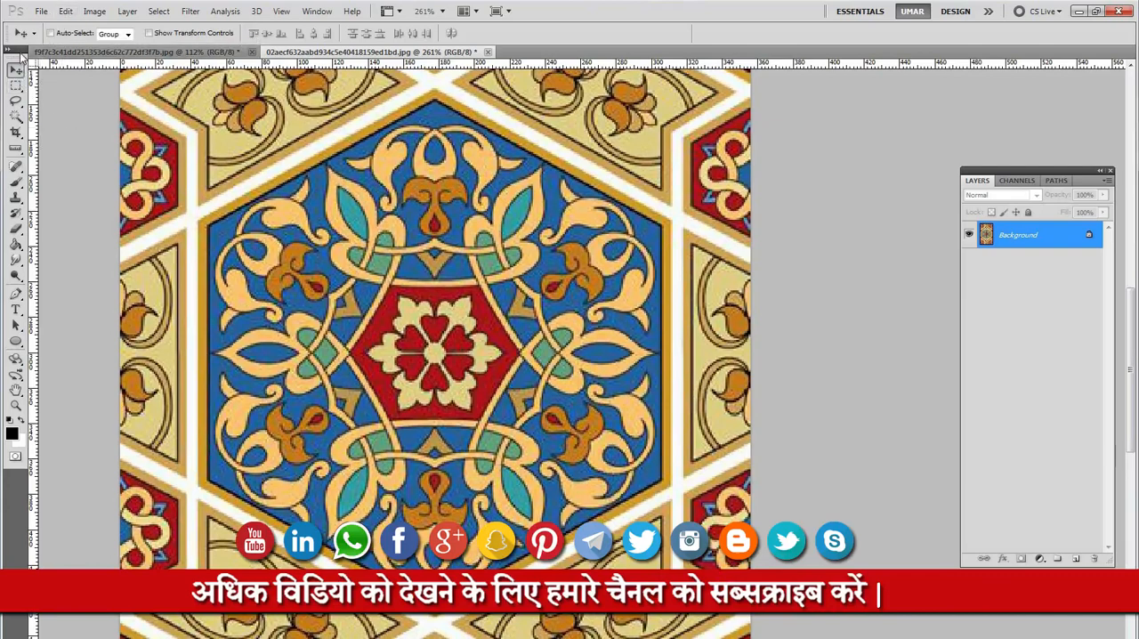
pyautogui.moveTo(280, 152); pyautogui.dragTo(285, 159)
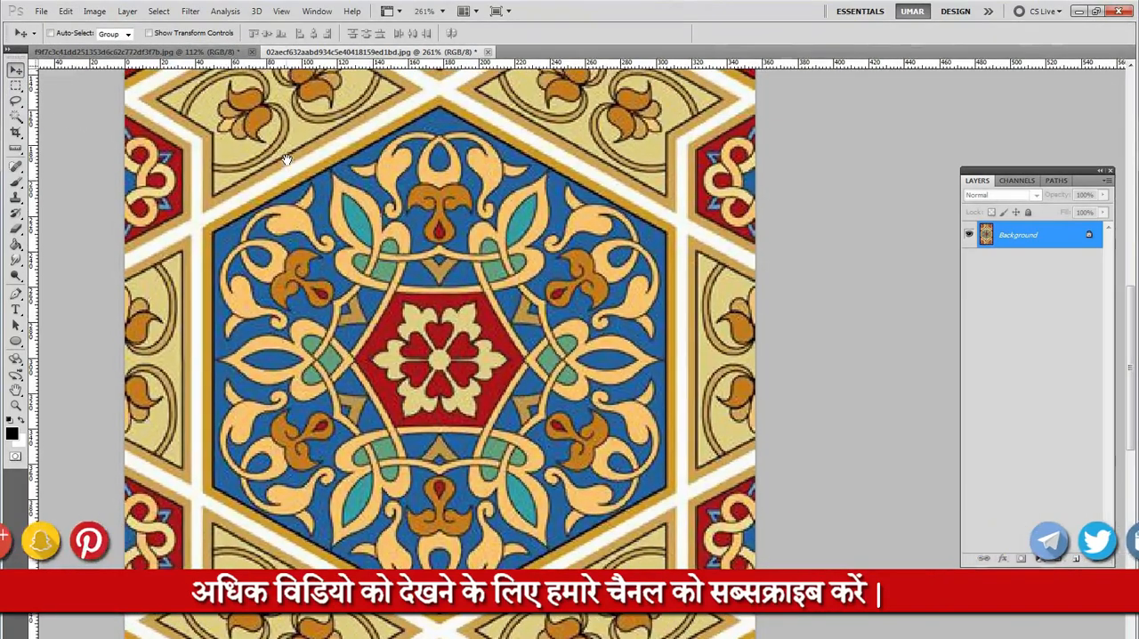
pyautogui.click(20, 151)
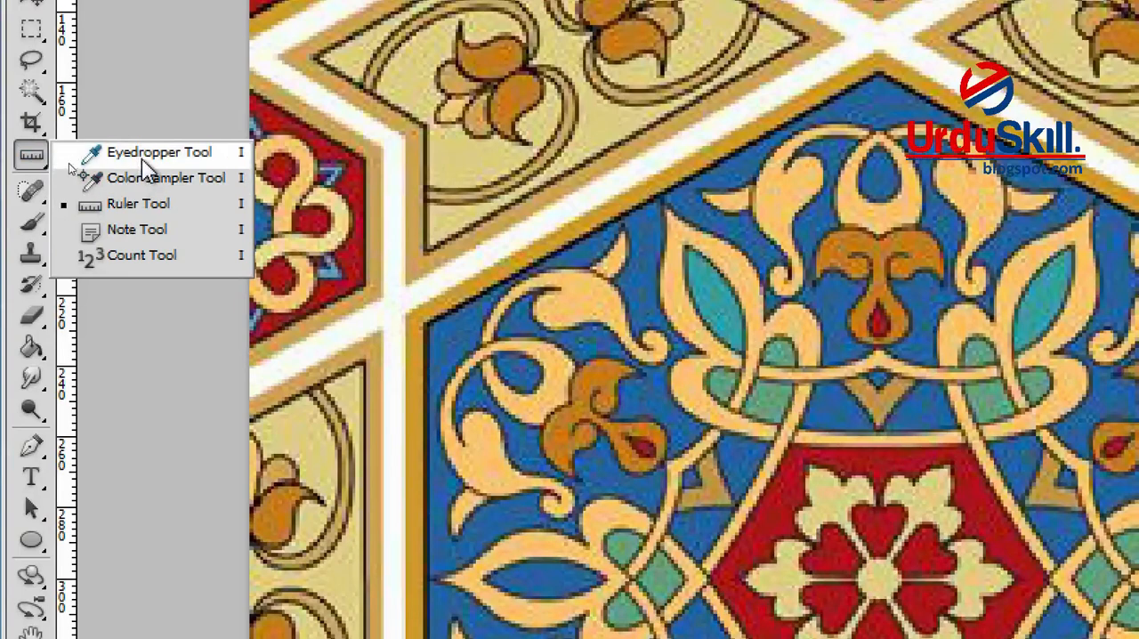
pyautogui.click(143, 206)
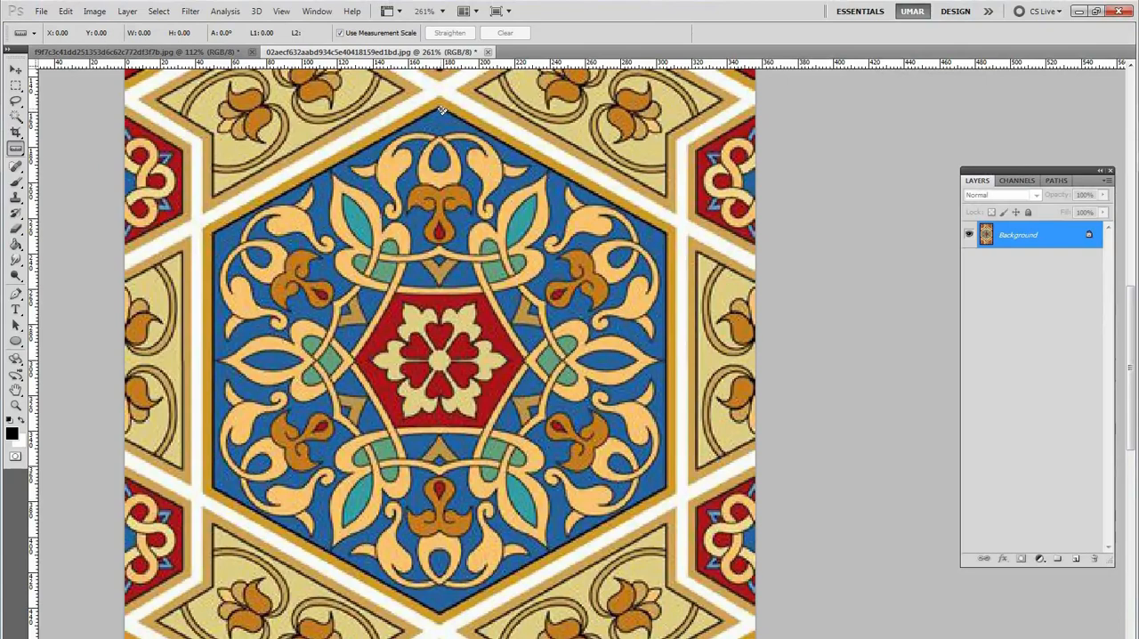
pyautogui.moveTo(442, 109); pyautogui.dragTo(441, 621)
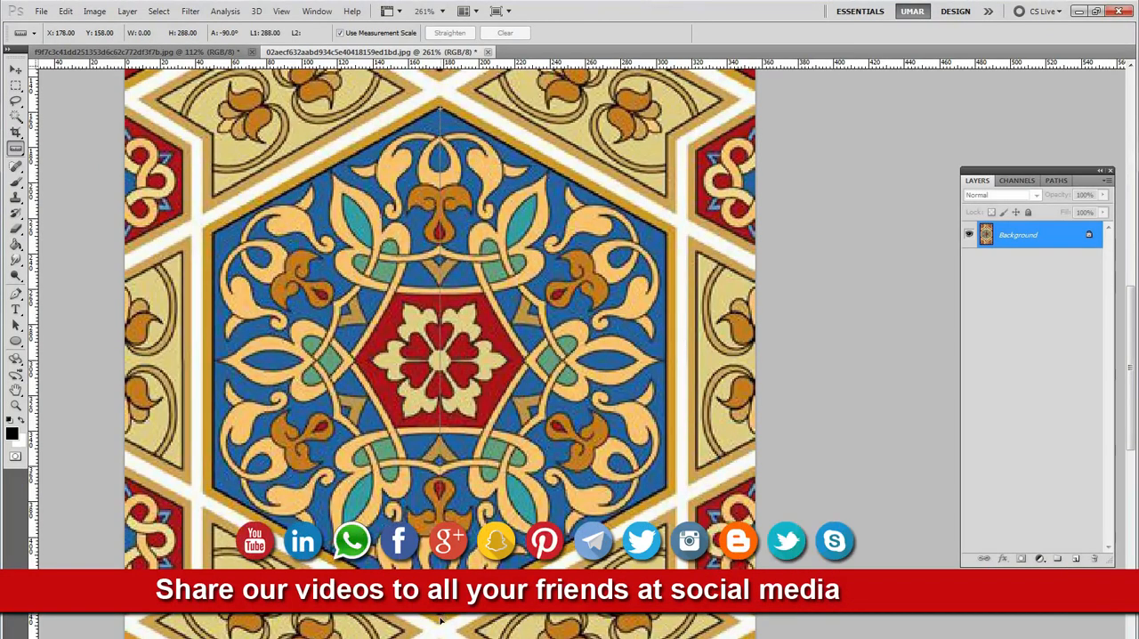
pyautogui.moveTo(442, 614); pyautogui.dragTo(441, 616)
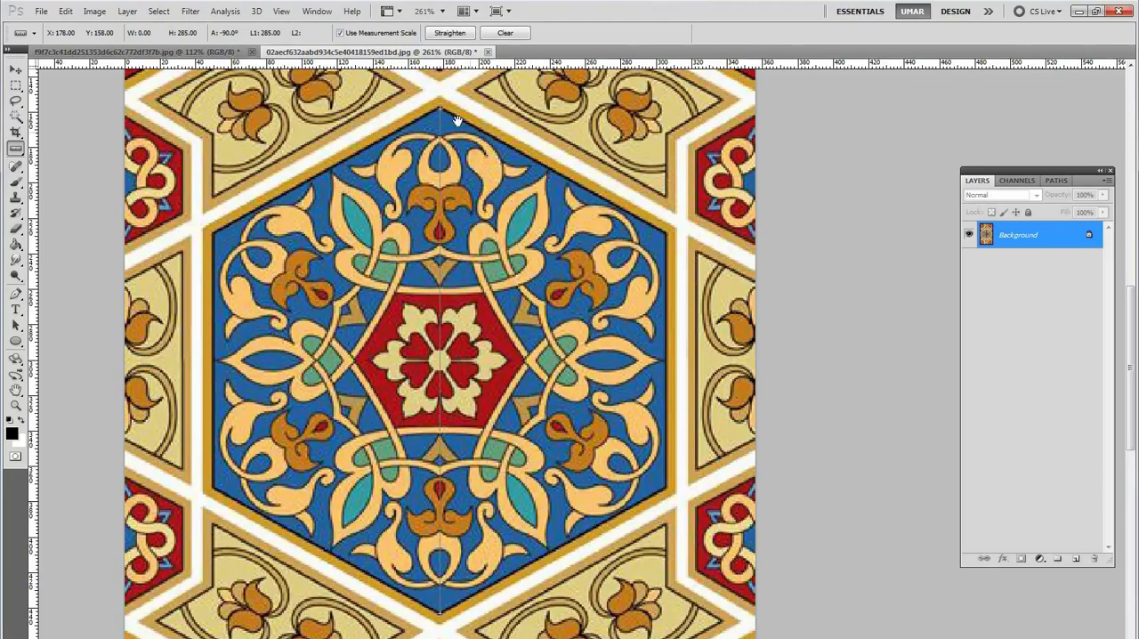
# Measure the blue hexagon's width horizontally between its two vertical sides with the Ruler tool.
pyautogui.moveTo(481, 118); pyautogui.dragTo(347, 169)
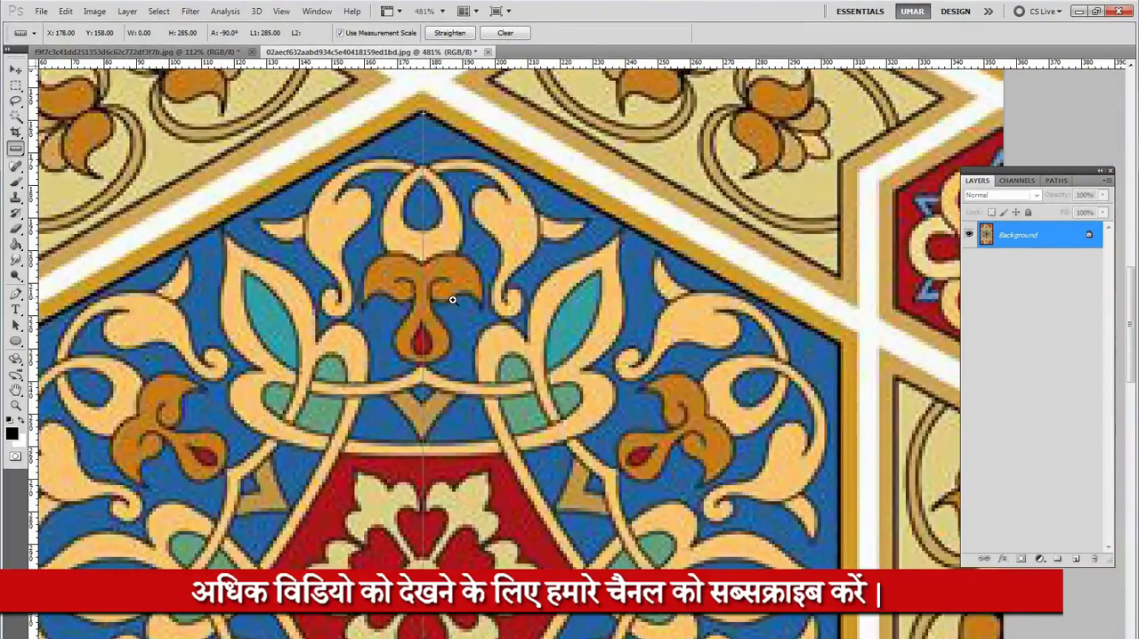
pyautogui.moveTo(426, 280); pyautogui.dragTo(429, 278)
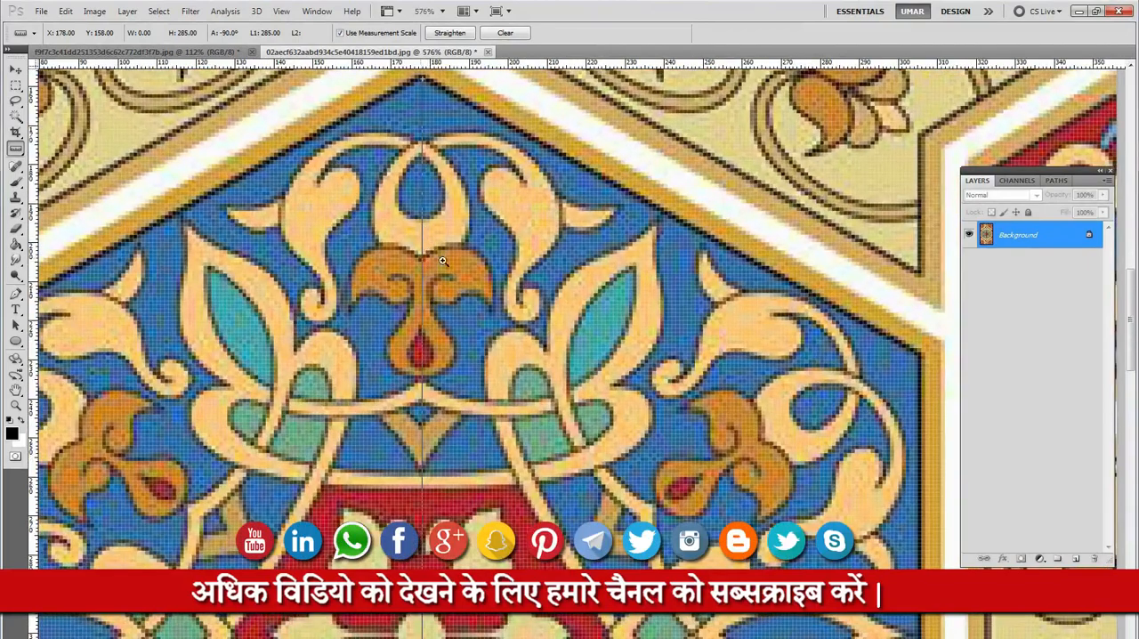
pyautogui.moveTo(461, 239); pyautogui.dragTo(363, 256)
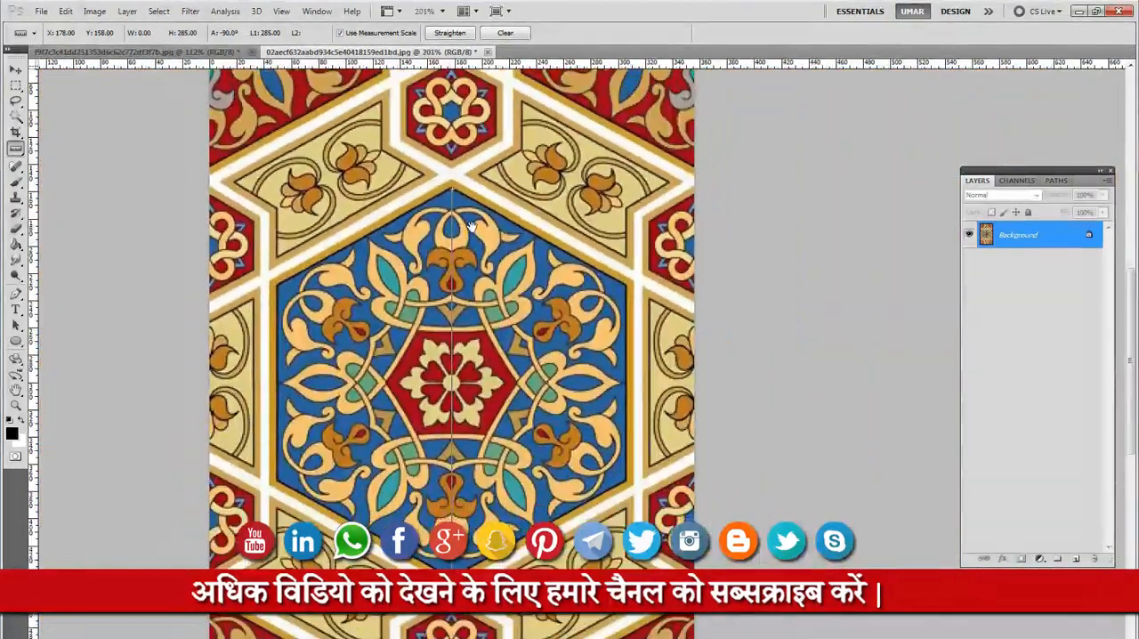
pyautogui.moveTo(469, 218); pyautogui.dragTo(420, 224)
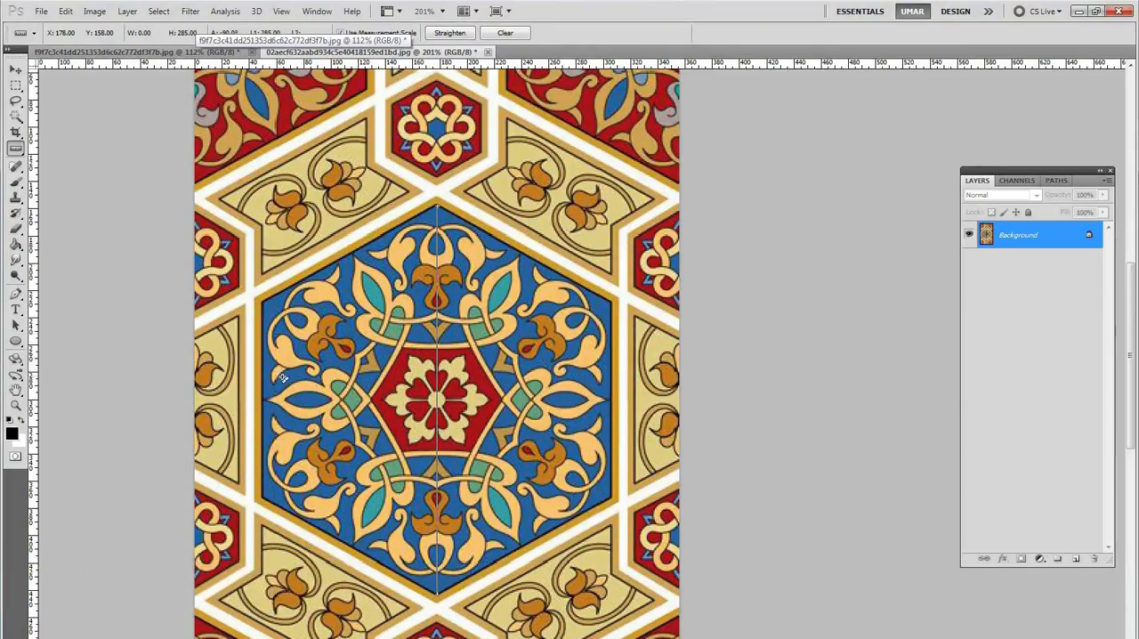
pyautogui.moveTo(265, 396); pyautogui.dragTo(300, 396)
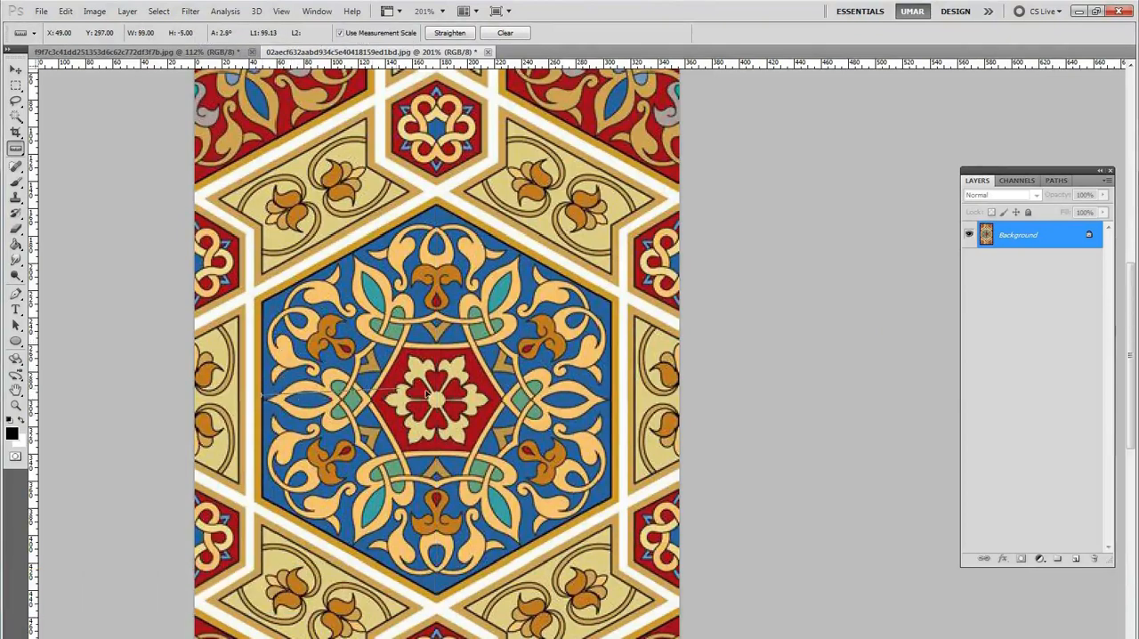
pyautogui.moveTo(549, 400); pyautogui.dragTo(609, 402)
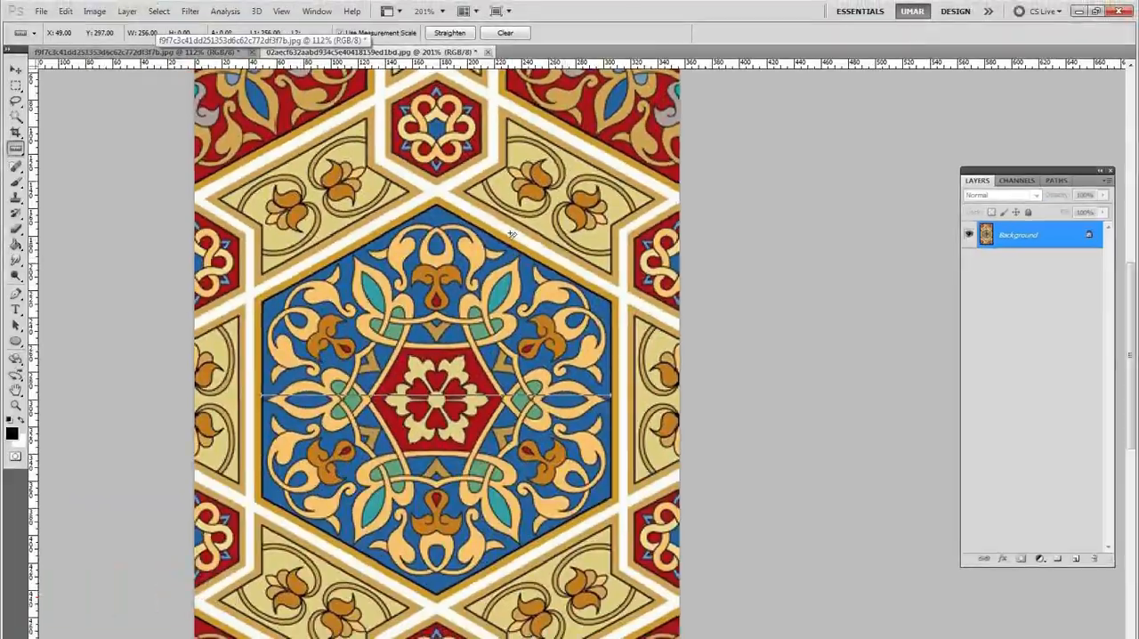
# Switch to the Pen tool and back to the Ruler tool to recheck the measurement line across the blue hexagon.
pyautogui.press('p')
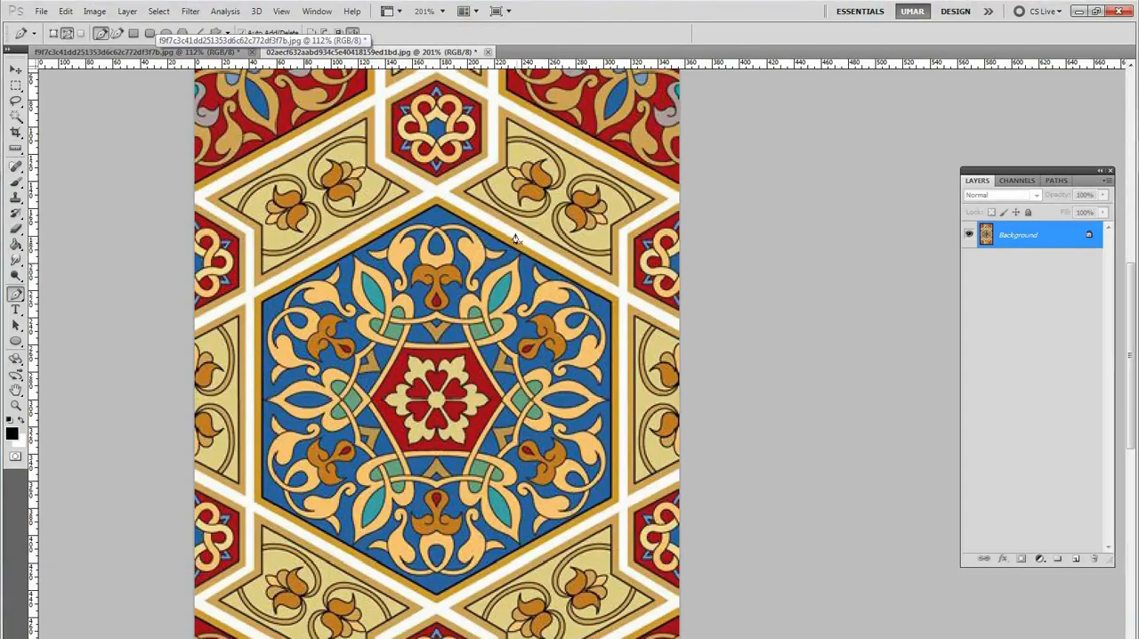
pyautogui.keyDown('ctrl'); pyautogui.click(606, 245); pyautogui.keyUp('ctrl')
pyautogui.moveTo(389, 178); pyautogui.dragTo(348, 203)
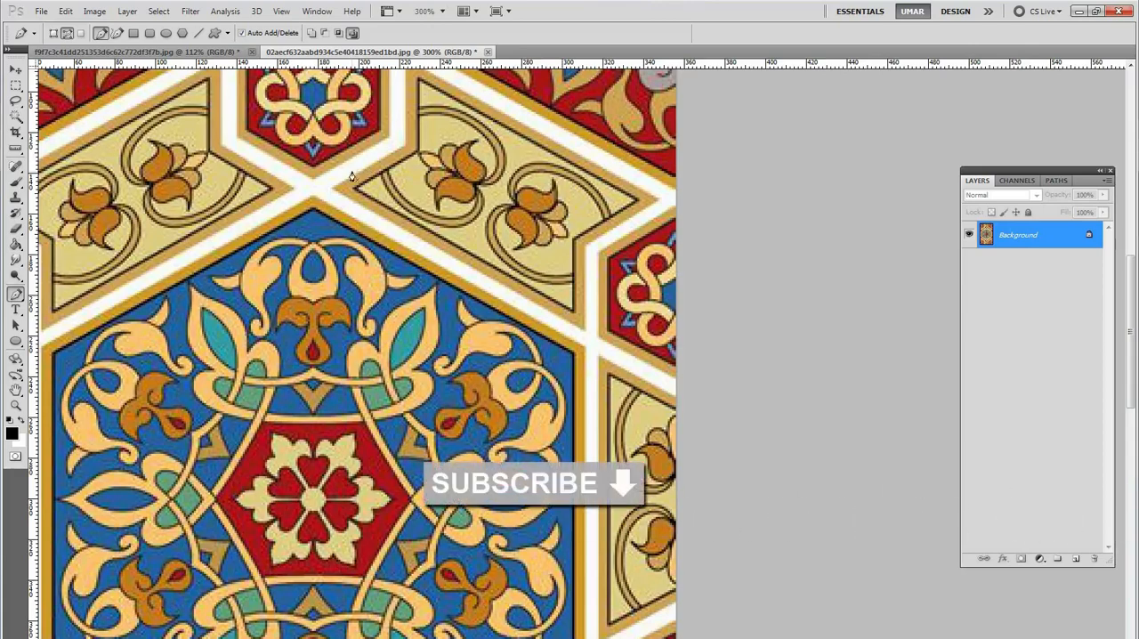
pyautogui.click(18, 149)
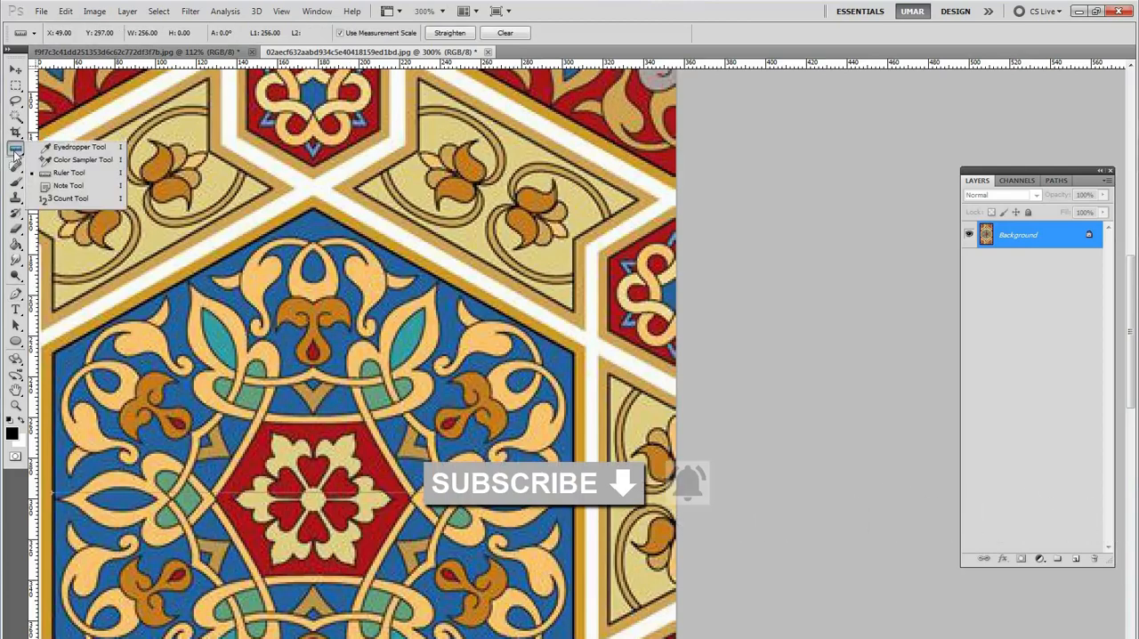
pyautogui.click(18, 154)
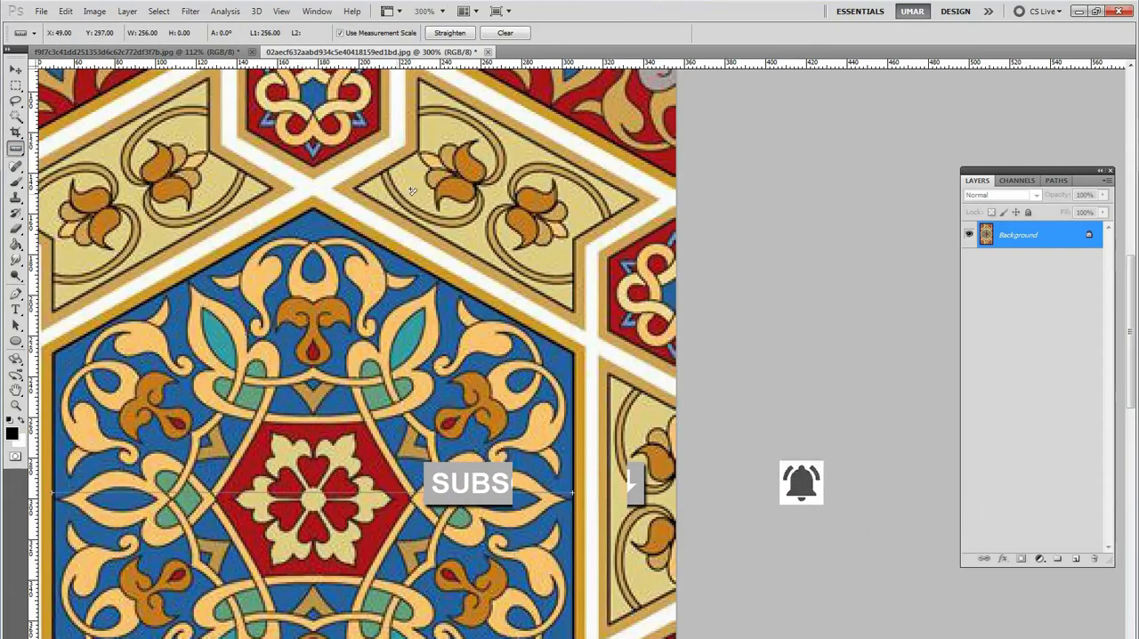
# Paint a thick black Brush stroke diagonally across the two flowers in the beige panel above and right of the blue hexagon.
pyautogui.moveTo(527, 252); pyautogui.dragTo(547, 225)
pyautogui.keyDown('alt'); pyautogui.click(547, 226); pyautogui.keyUp('alt')
pyautogui.keyDown('alt'); pyautogui.click(547, 225); pyautogui.keyUp('alt')
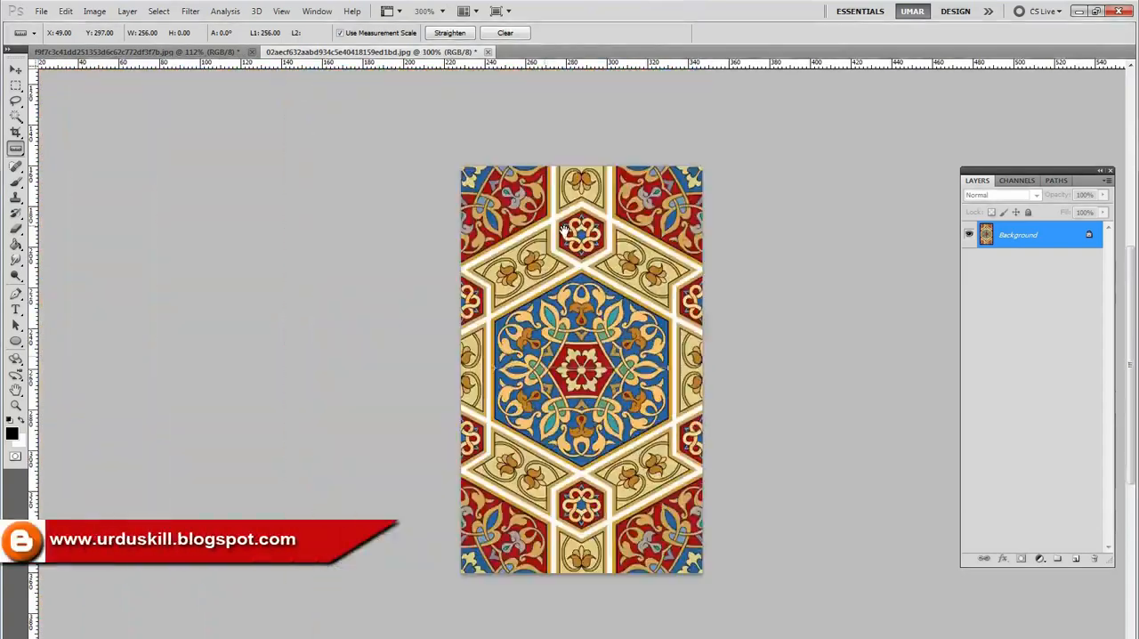
pyautogui.keyDown('ctrl'); pyautogui.click(686, 282); pyautogui.keyUp('ctrl')
pyautogui.moveTo(623, 240); pyautogui.dragTo(516, 325)
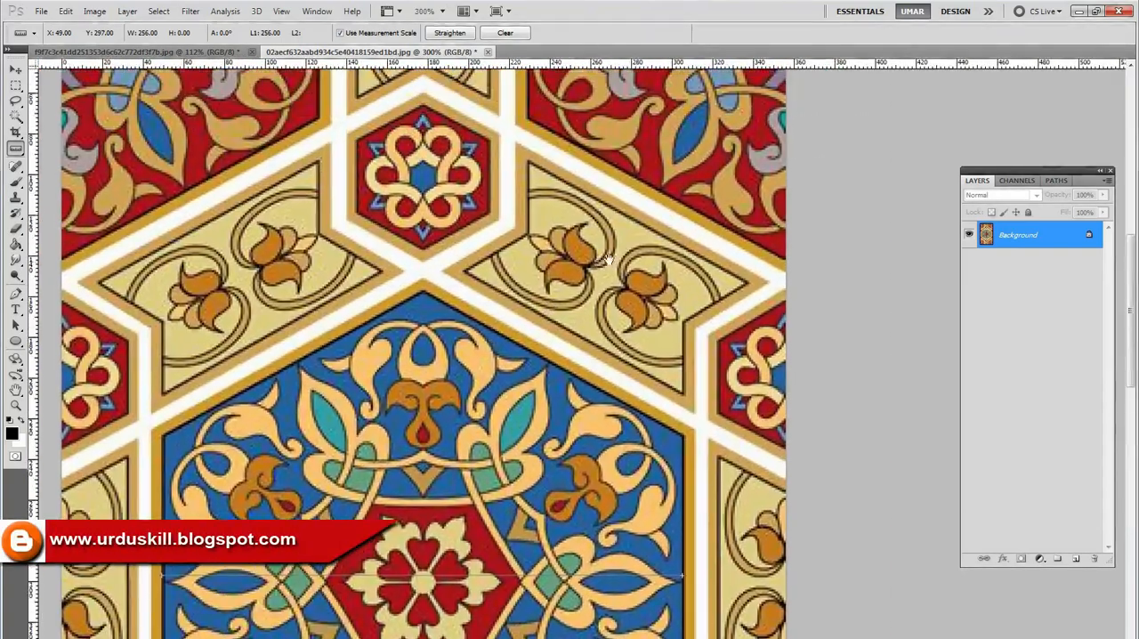
pyautogui.scroll(1, 660, 271)
pyautogui.moveTo(619, 287); pyautogui.dragTo(556, 254)
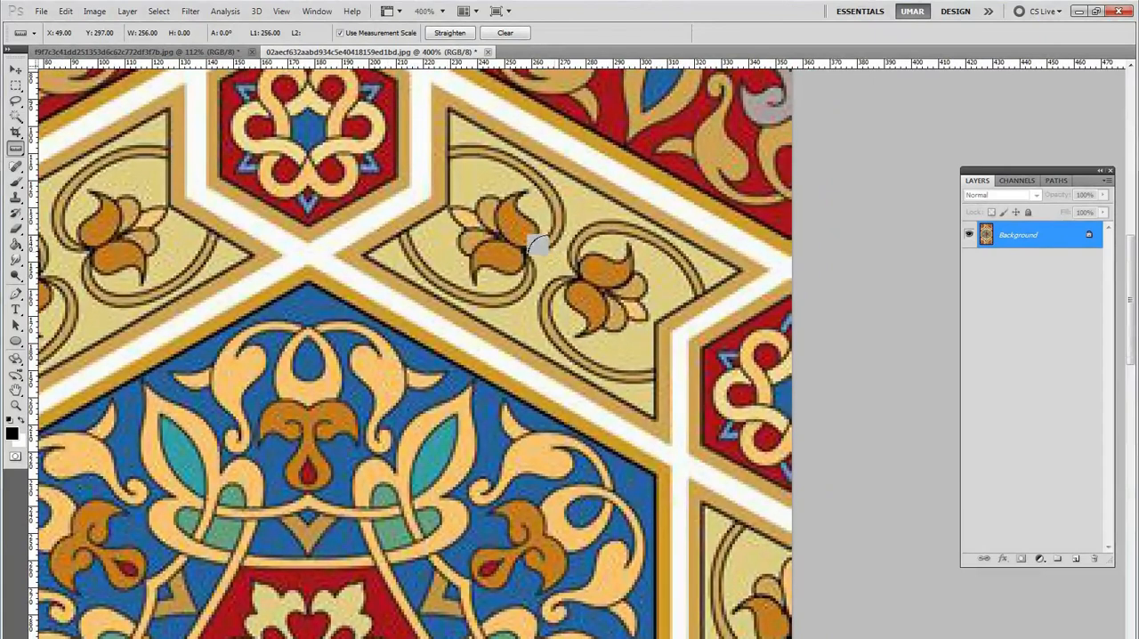
pyautogui.press('b')
pyautogui.click(610, 278)
pyautogui.moveTo(534, 234)
pyautogui.mouseDown()
pyautogui.moveTo(484, 203)
pyautogui.moveTo(610, 274)
pyautogui.moveTo(473, 201)
pyautogui.mouseUp()
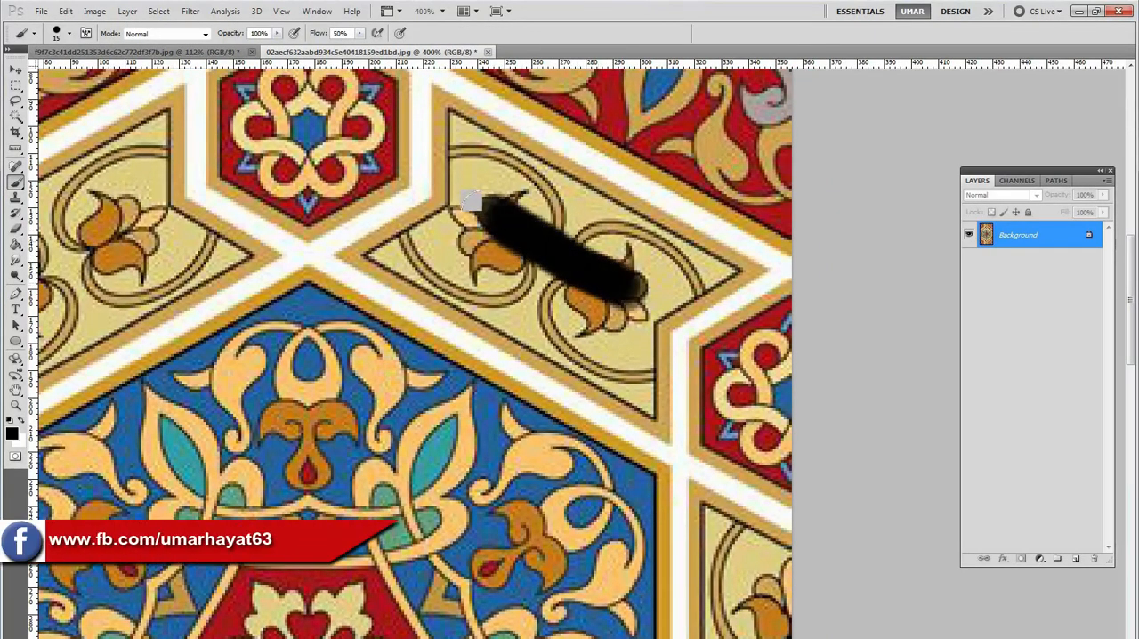
pyautogui.moveTo(533, 245); pyautogui.dragTo(508, 223)
# Draw a Ruler line along the lower slanted edge of the painted beige panel and straighten the image to it.
pyautogui.click(15, 147)
pyautogui.moveTo(337, 223)
pyautogui.mouseDown()
pyautogui.moveTo(278, 217)
pyautogui.moveTo(491, 322)
pyautogui.moveTo(572, 377)
pyautogui.mouseUp()
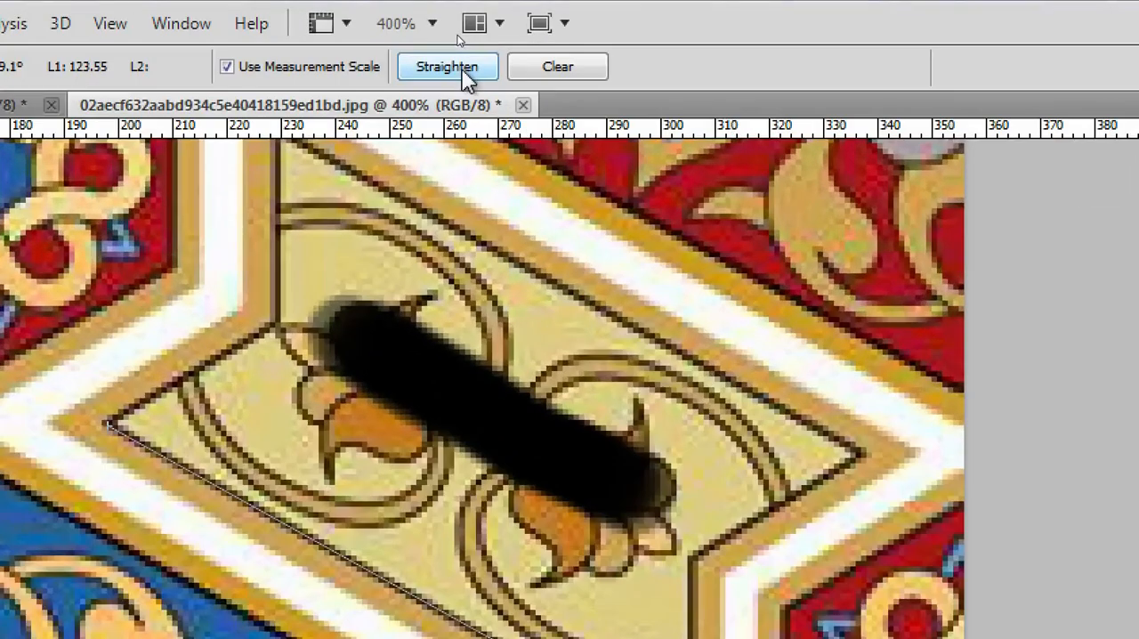
pyautogui.click(471, 66)
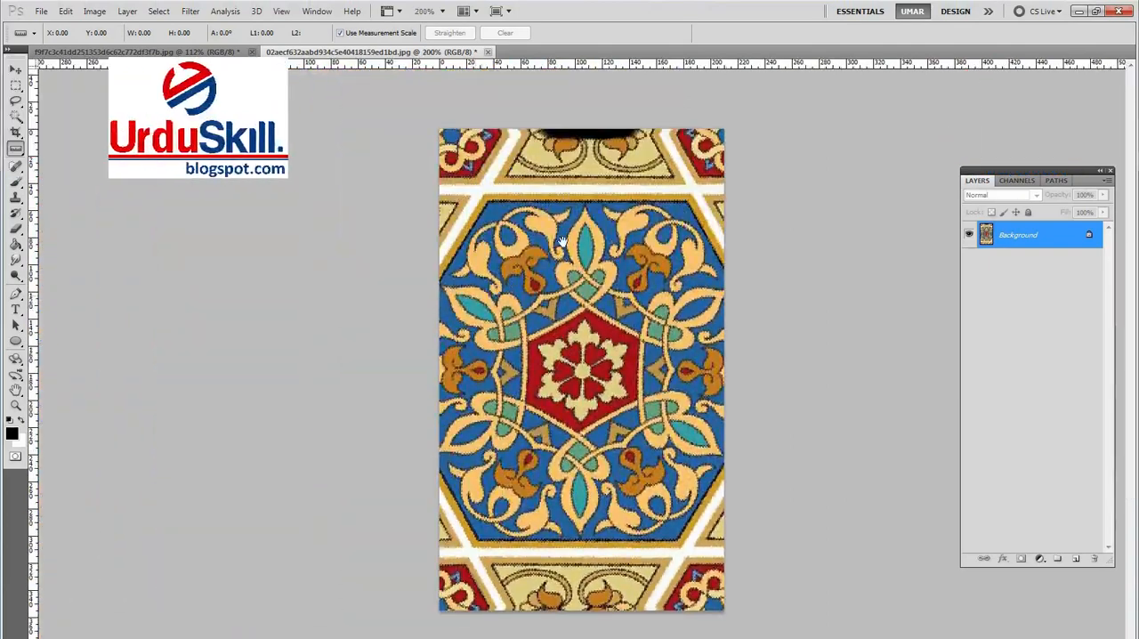
# Measure the beige panel's lower edge in the straightened image with the Ruler tool.
pyautogui.scroll(2, 620, 129)
pyautogui.scroll(2, 620, 129)
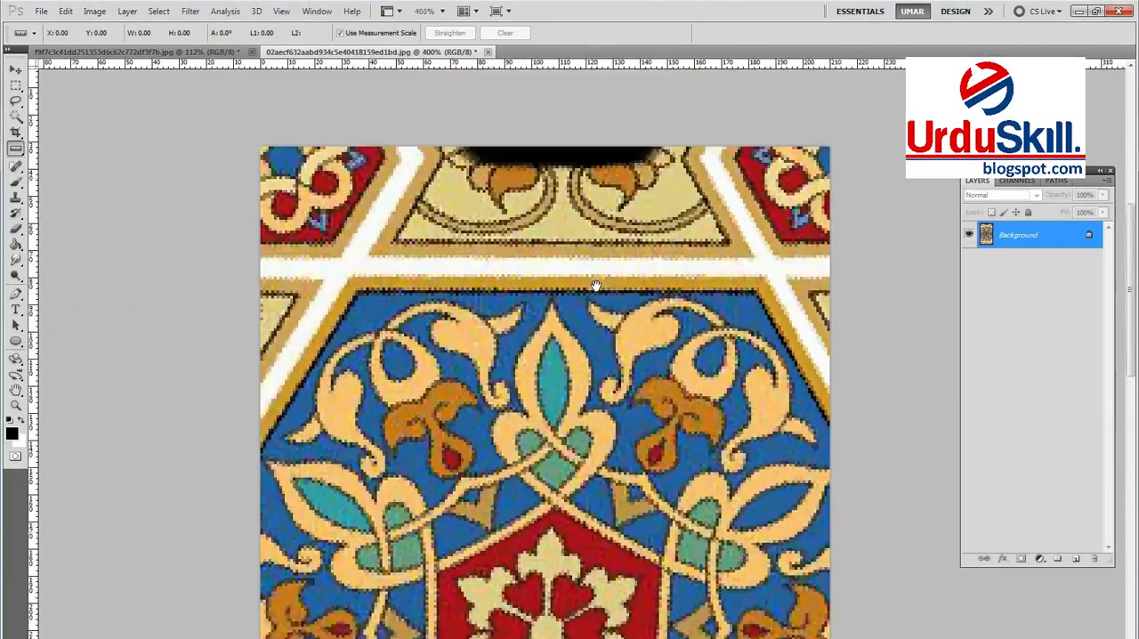
pyautogui.moveTo(530, 278); pyautogui.dragTo(453, 290)
pyautogui.moveTo(622, 285); pyautogui.dragTo(582, 267)
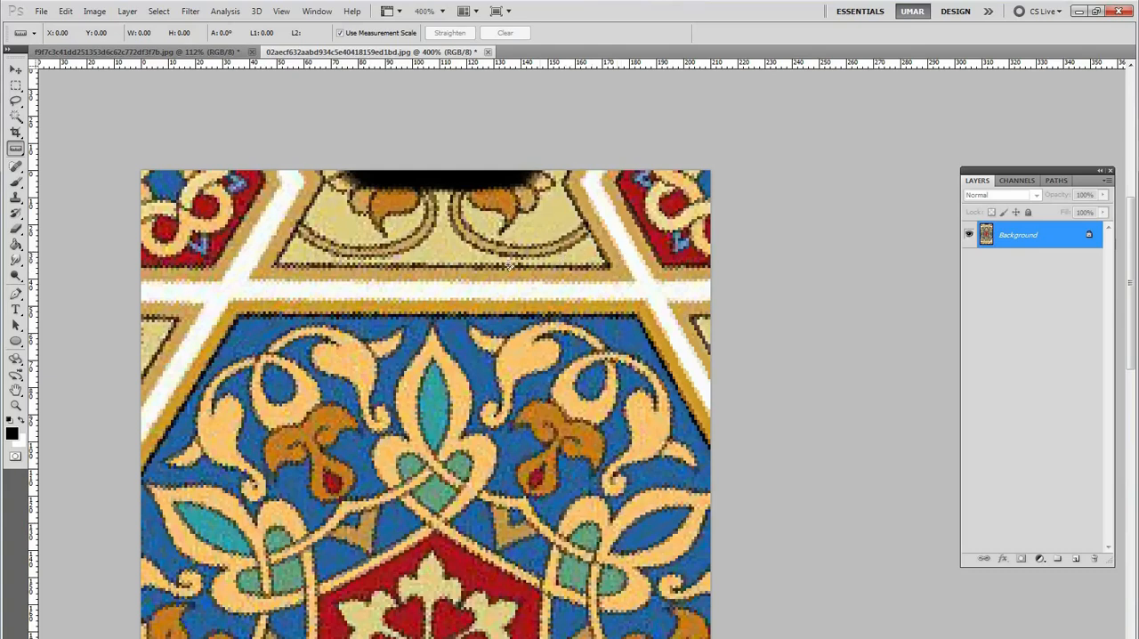
pyautogui.moveTo(424, 274); pyautogui.dragTo(421, 277)
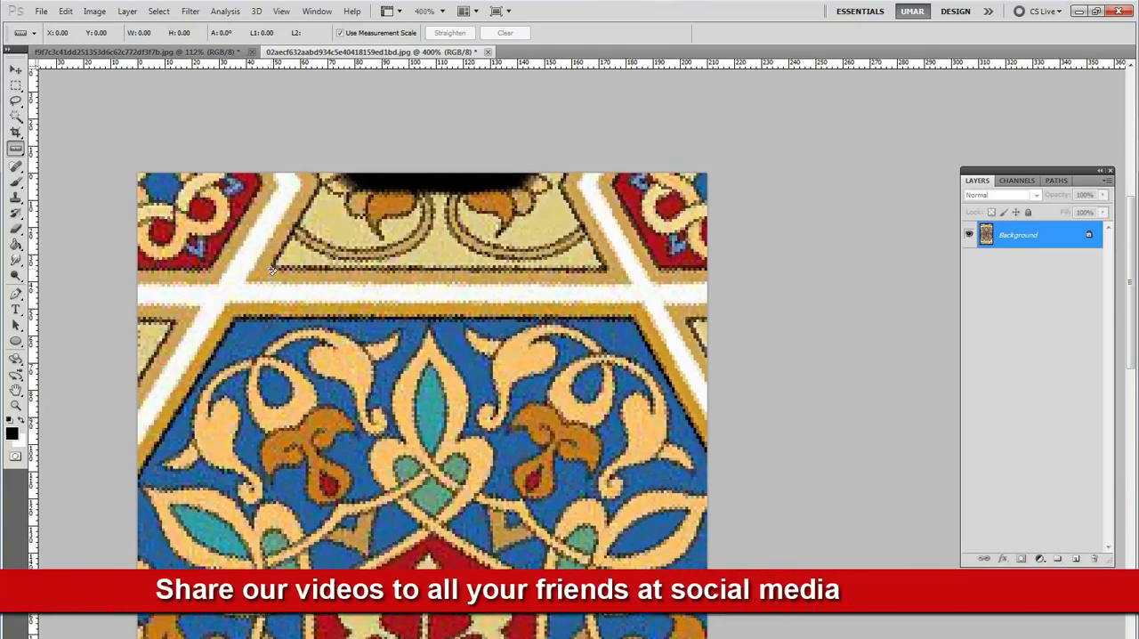
pyautogui.moveTo(272, 269); pyautogui.dragTo(559, 281)
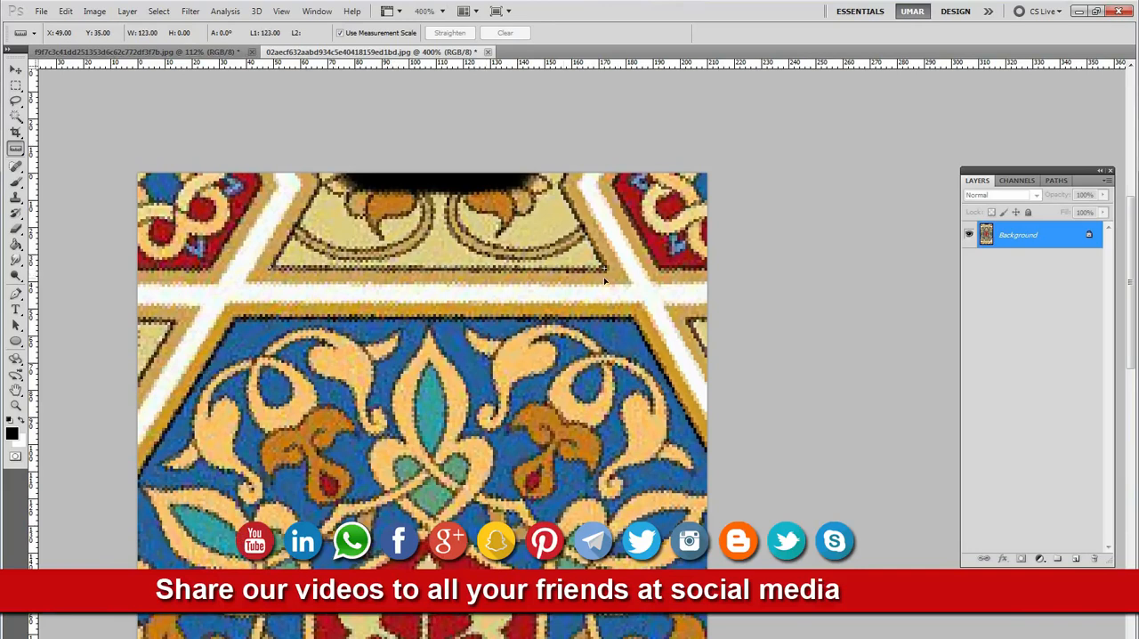
pyautogui.moveTo(605, 281); pyautogui.dragTo(606, 281)
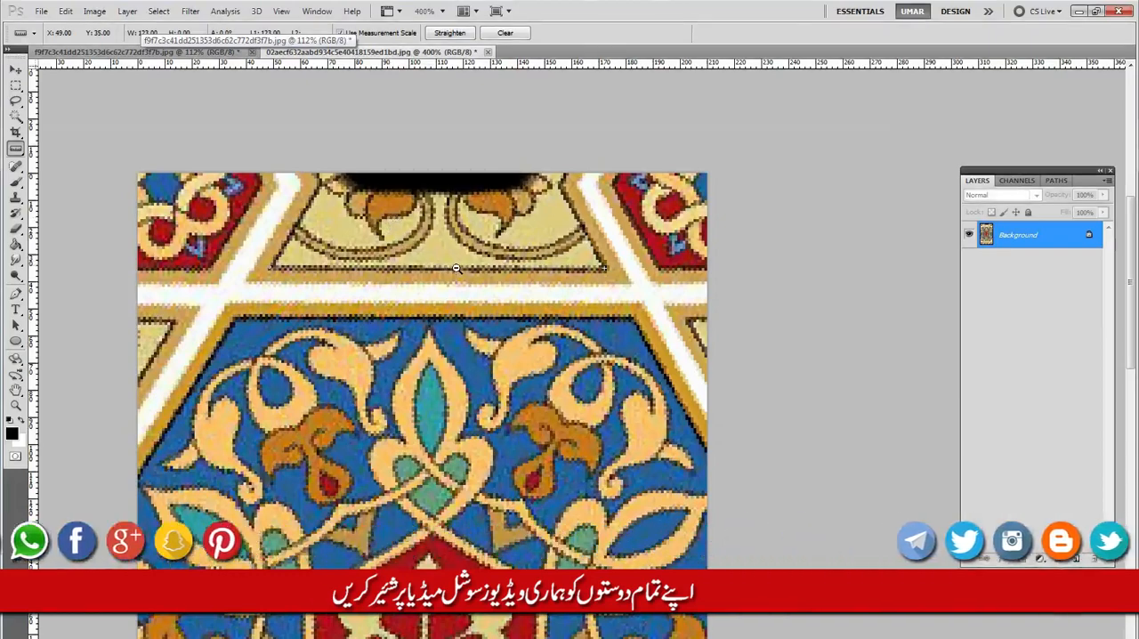
# Undo the straightening of the image and bring the whole pattern back into view.
pyautogui.keyDown('alt'); pyautogui.click(456, 267); pyautogui.keyUp('alt')
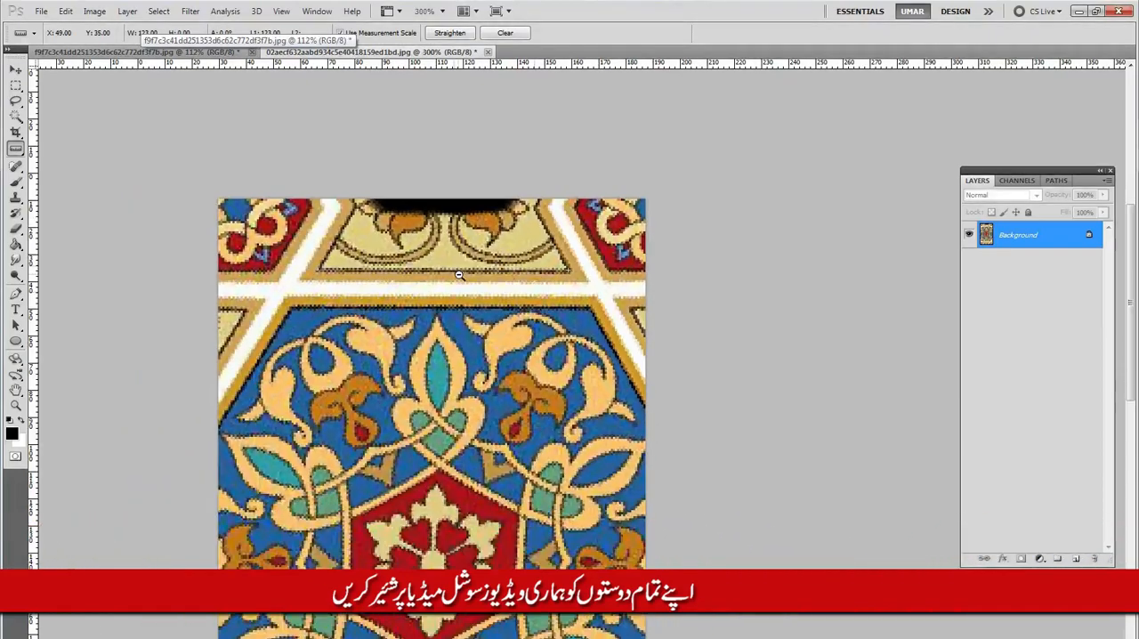
pyautogui.keyDown('alt'); pyautogui.click(457, 268); pyautogui.keyUp('alt')
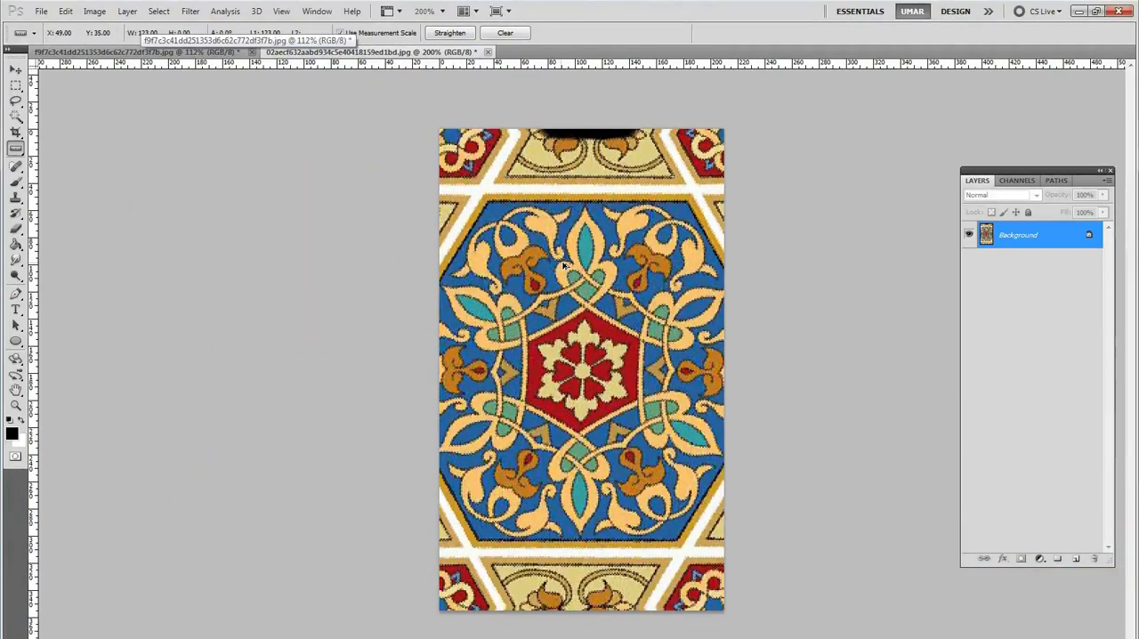
pyautogui.hotkey('ctrl', 'z')
pyautogui.hotkey('ctrl', 'z')
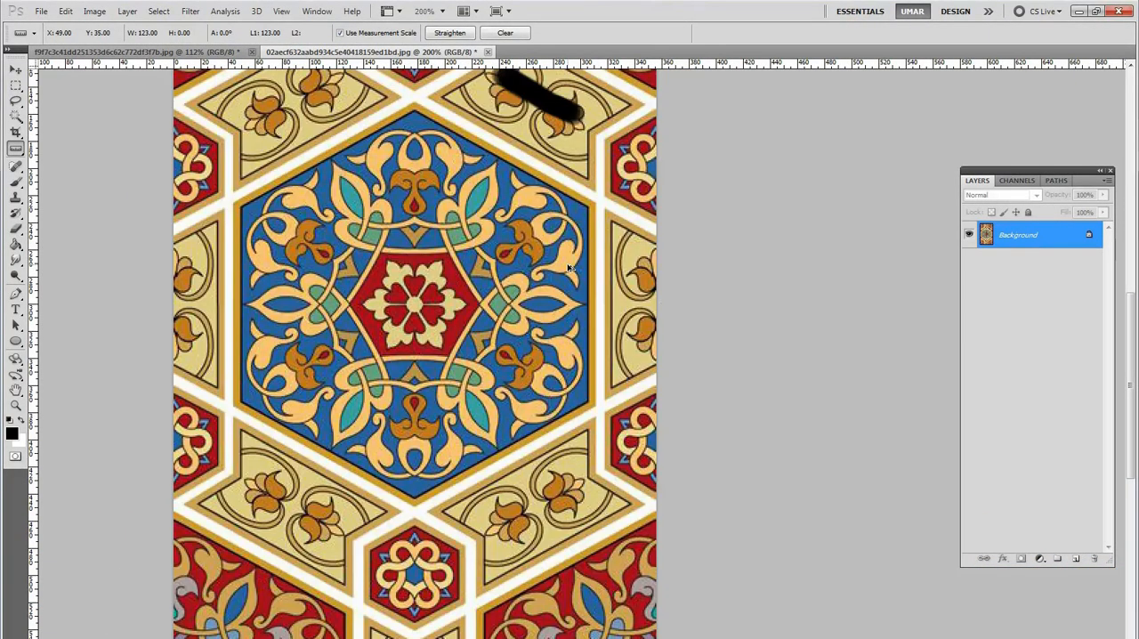
pyautogui.keyDown('alt'); pyautogui.click(565, 268); pyautogui.keyUp('alt')
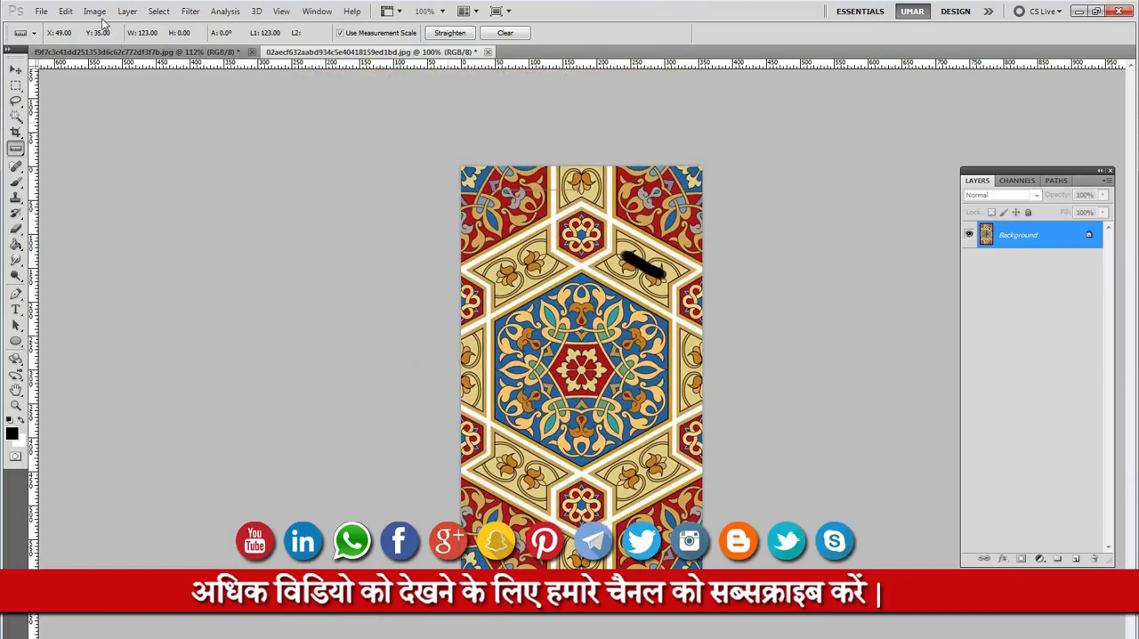
# Switch to the Rectangular Marquee tool and select the entire image.
pyautogui.press('m')
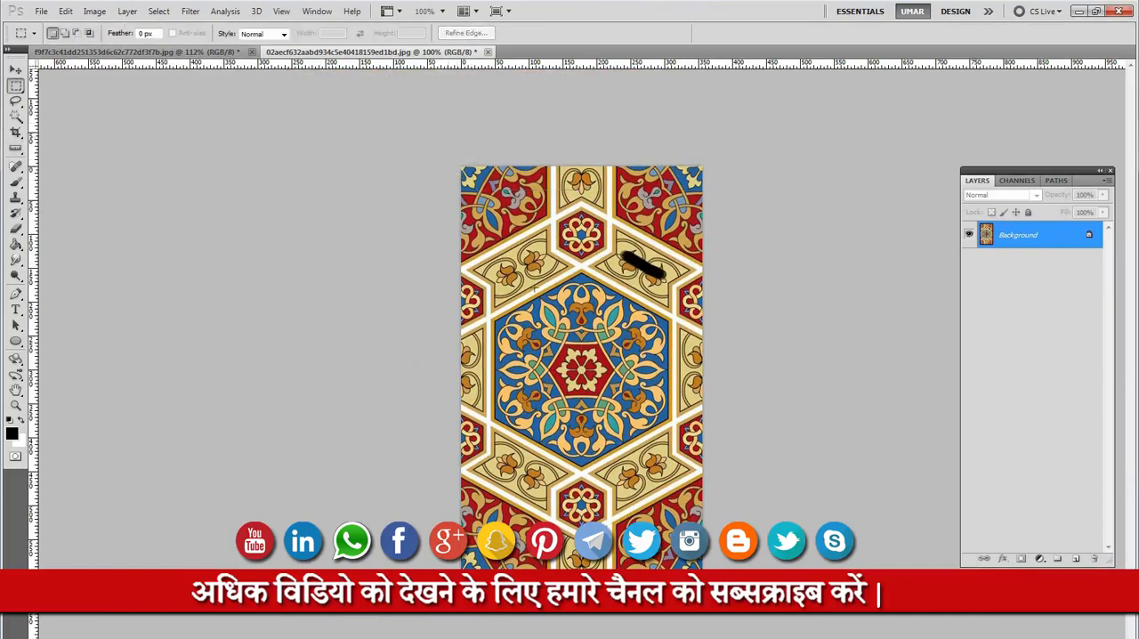
pyautogui.hotkey('ctrl', 'a')
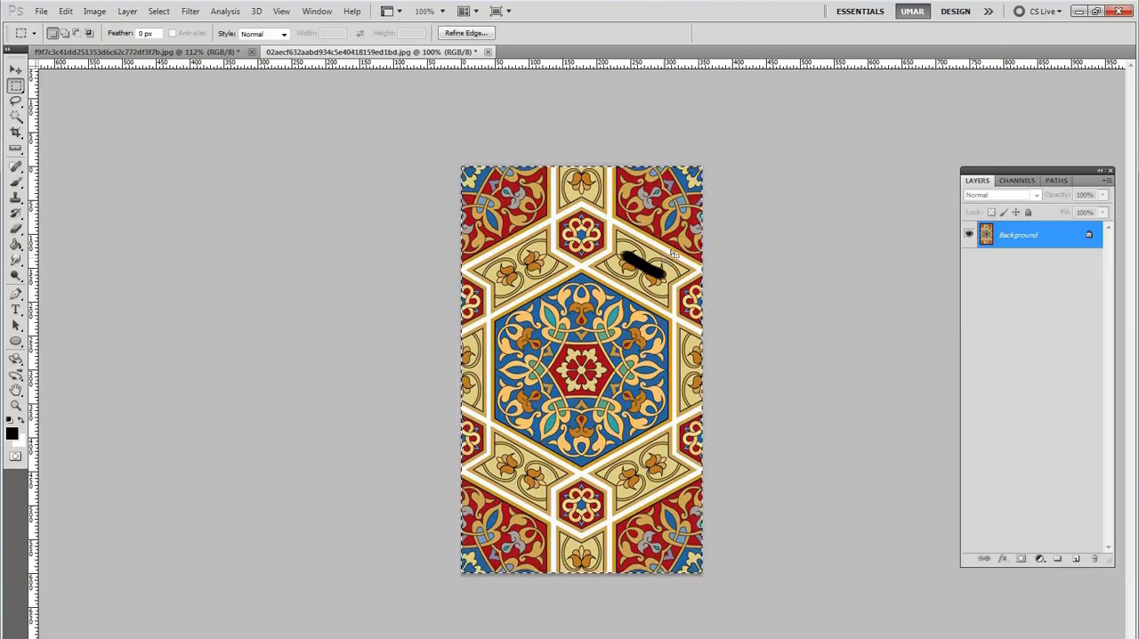
pyautogui.keyDown('ctrl'); pyautogui.click(647, 356); pyautogui.keyUp('ctrl')
pyautogui.moveTo(605, 340); pyautogui.dragTo(438, 299)
pyautogui.keyDown('alt'); pyautogui.click(525, 273); pyautogui.keyUp('alt')
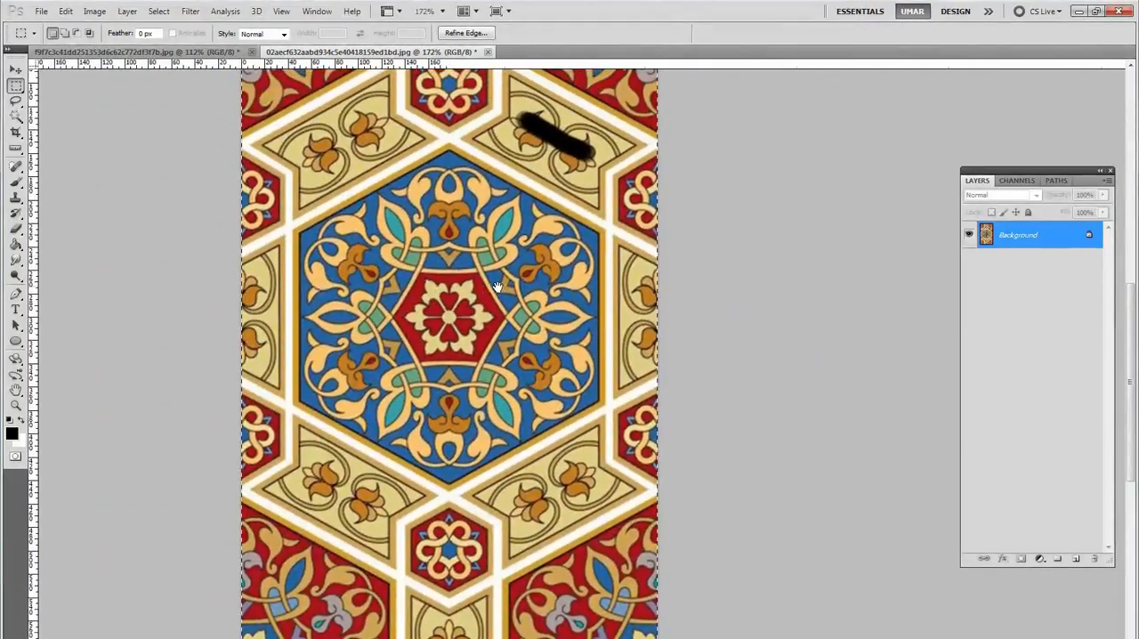